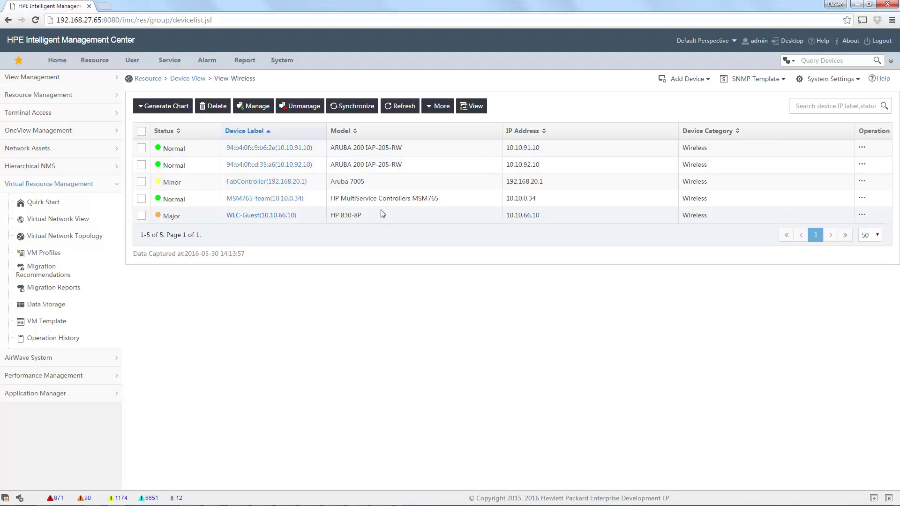
- Open the configuration backup history of the FabController wireless controller
{"action": "left_click", "coordinate": [278, 182]}
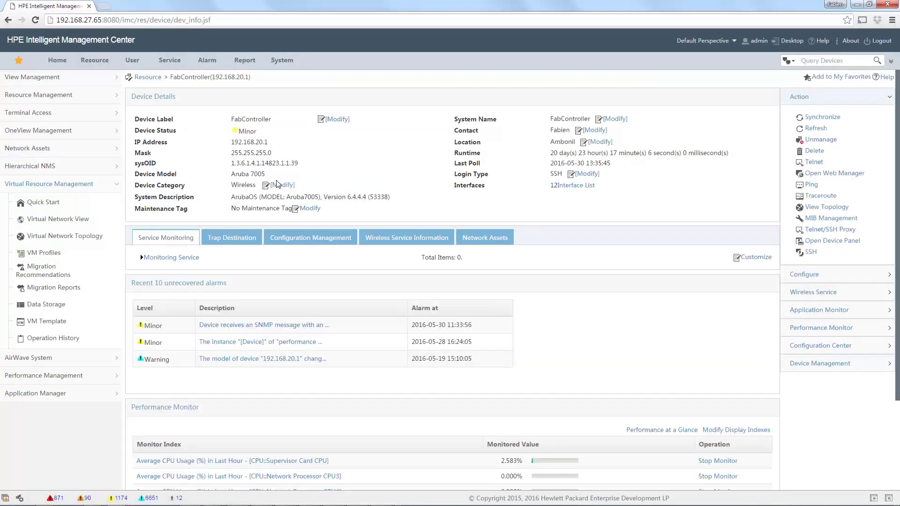
{"action": "left_click", "coordinate": [306, 238]}
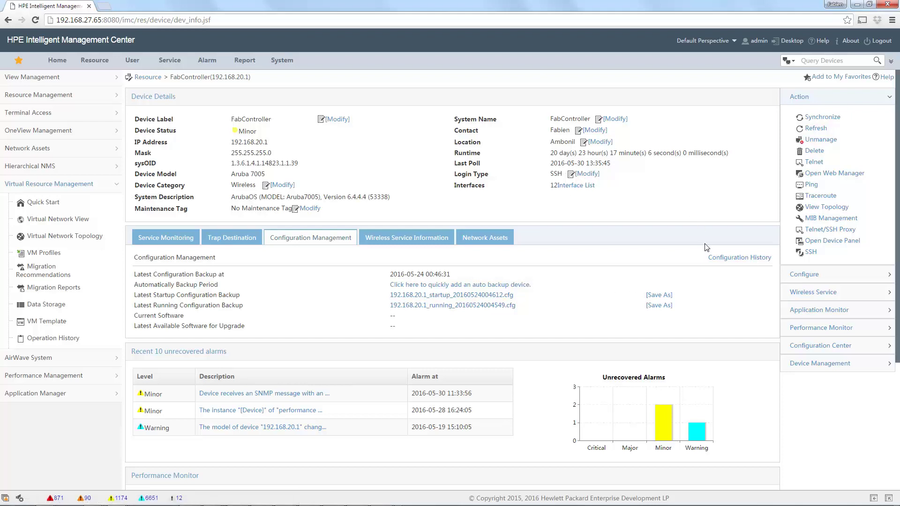
{"action": "left_click", "coordinate": [722, 258]}
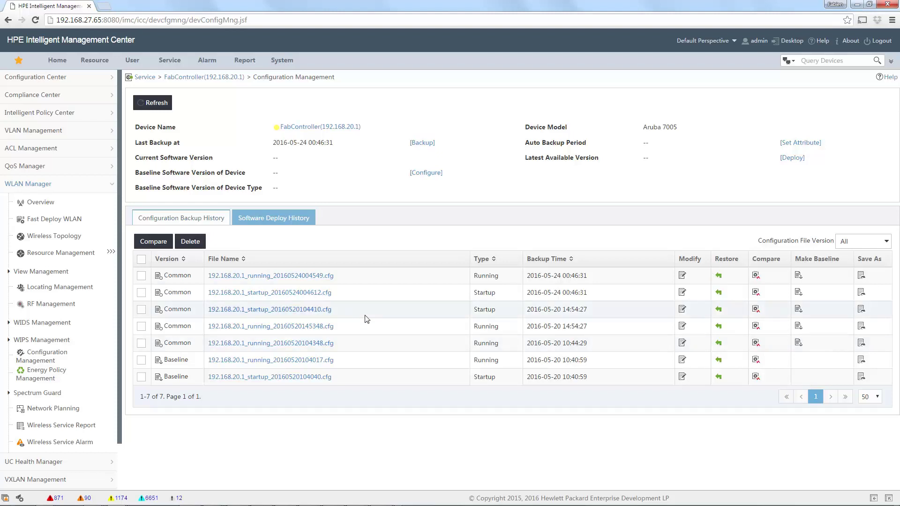
- Compare the running configurations 192.168.20.1_running_20160524004549.cfg and 192.168.20.1_running_20160520145348.cfg, reviewing the first two differences before closing the comparison
{"action": "left_click", "coordinate": [141, 276]}
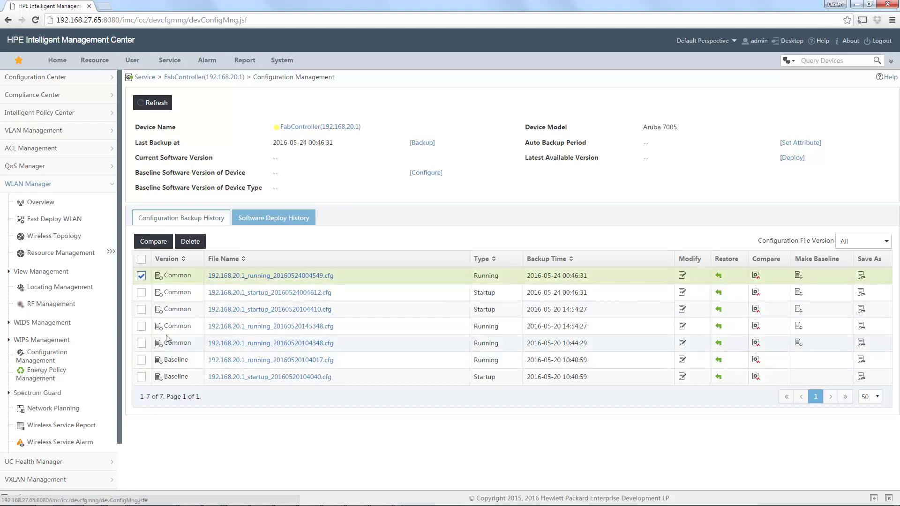
{"action": "left_click", "coordinate": [142, 327]}
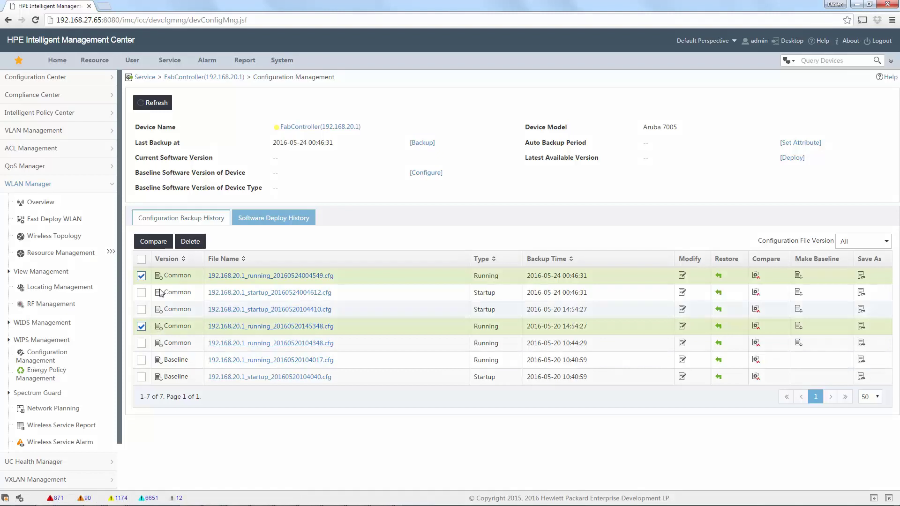
{"action": "left_click", "coordinate": [147, 244]}
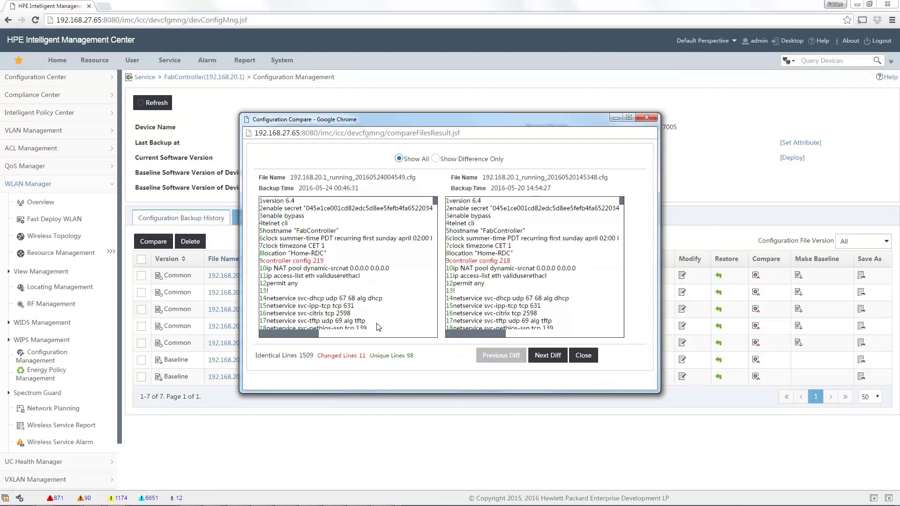
{"action": "left_click", "coordinate": [547, 356]}
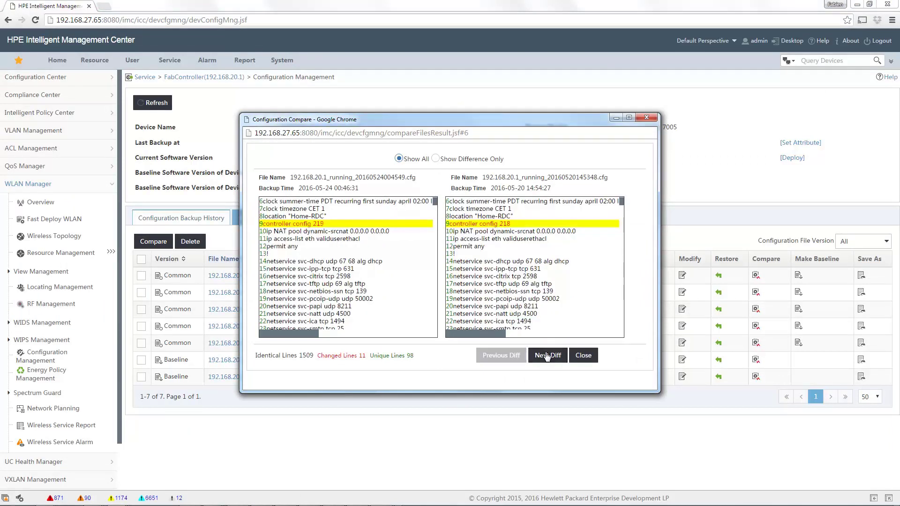
{"action": "left_click", "coordinate": [547, 356]}
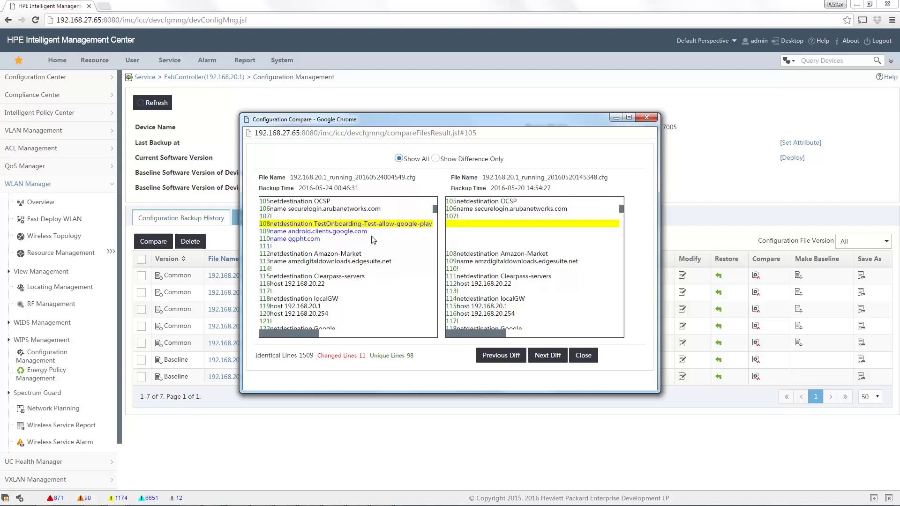
{"action": "left_click", "coordinate": [584, 358]}
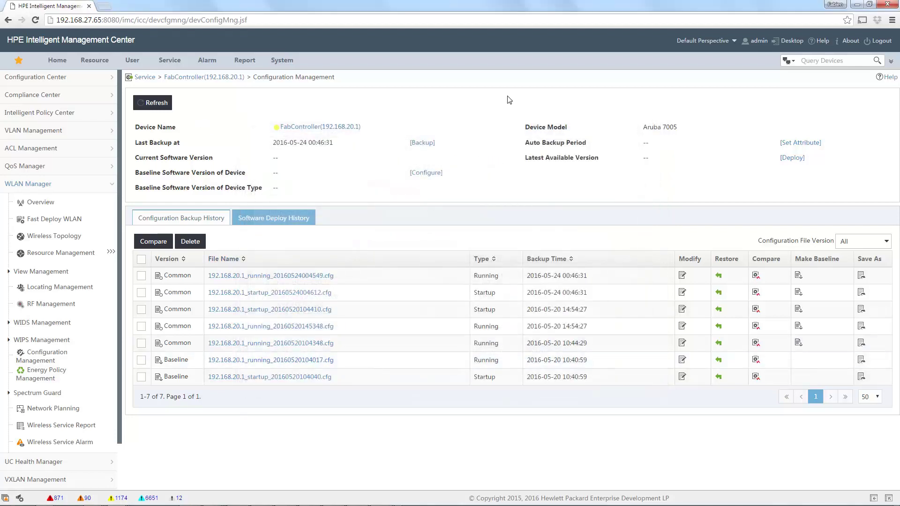
- From the wireless devices, open the latest running configuration backup of the access point at 10.10.91.10 and read through its content
{"action": "left_click", "coordinate": [95, 60]}
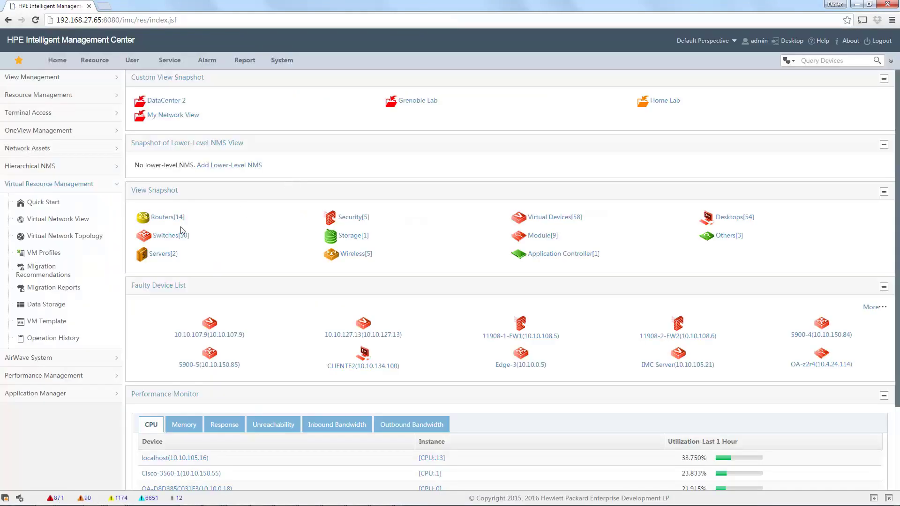
{"action": "left_click", "coordinate": [351, 254]}
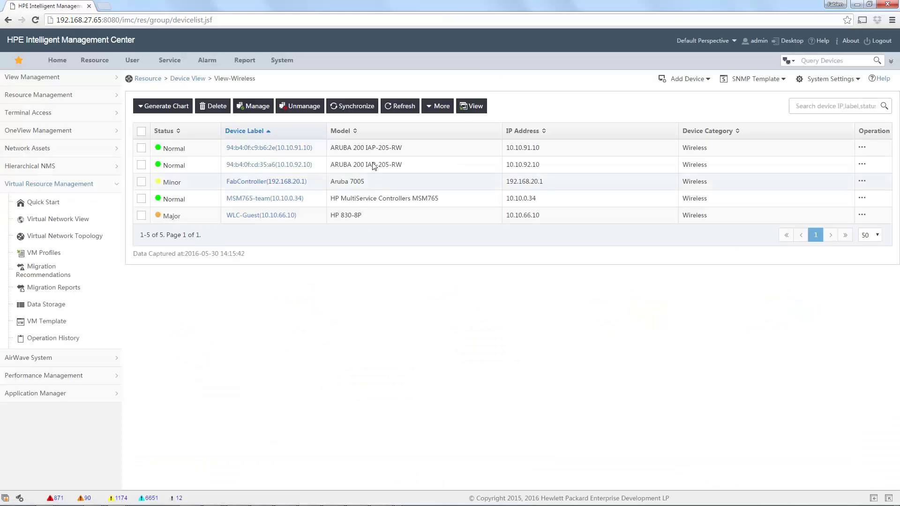
{"action": "left_click", "coordinate": [261, 149]}
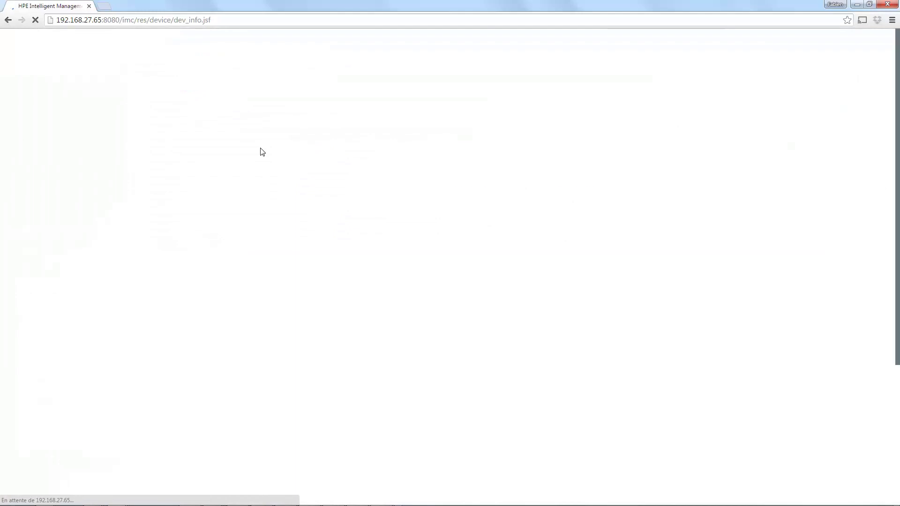
{"action": "left_click", "coordinate": [315, 242]}
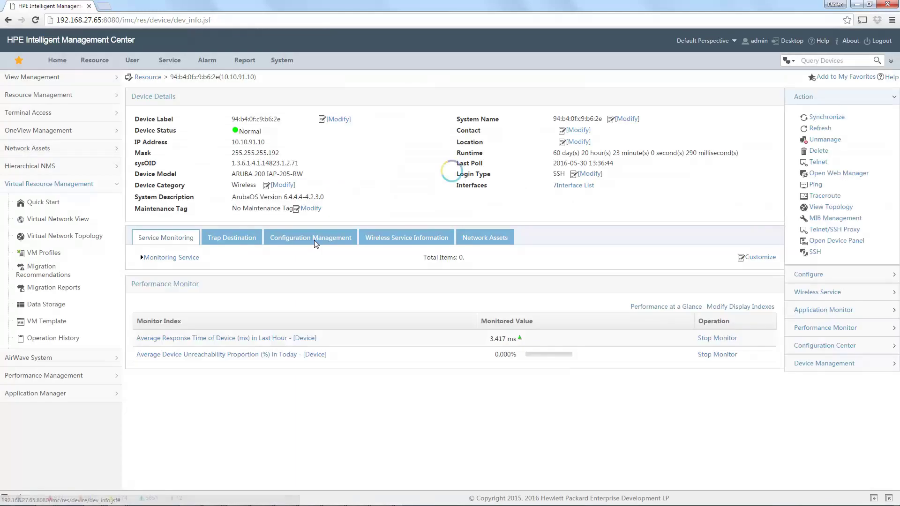
{"action": "left_click", "coordinate": [452, 306]}
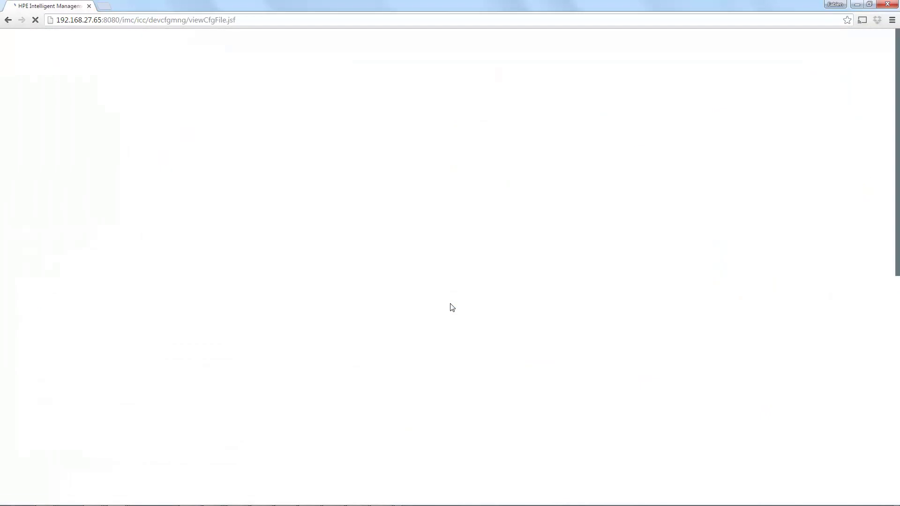
{"action": "scroll", "coordinate": [446, 296], "scroll_direction": "down", "scroll_amount": 4}
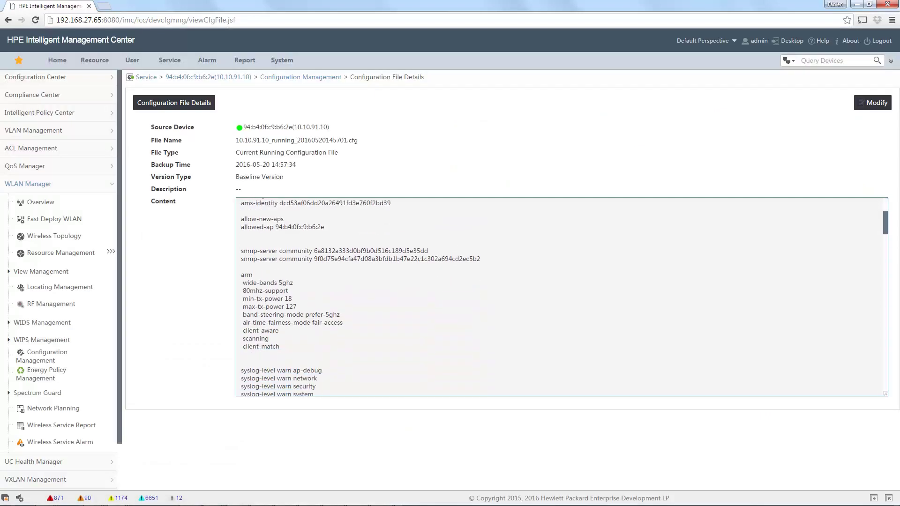
{"action": "scroll", "coordinate": [439, 283], "scroll_direction": "down", "scroll_amount": 1}
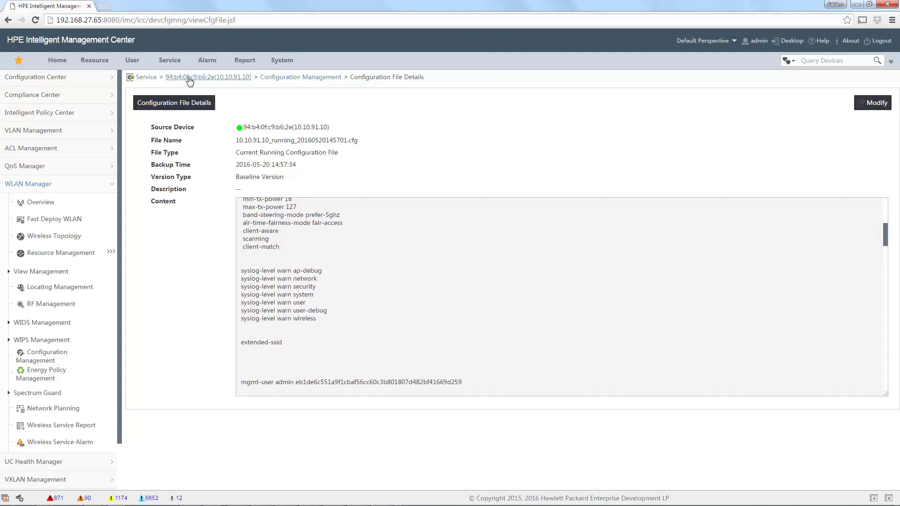
- Open the WLAN Manager overview and list its Resource Management categories
{"action": "mouse_move", "coordinate": [171, 61]}
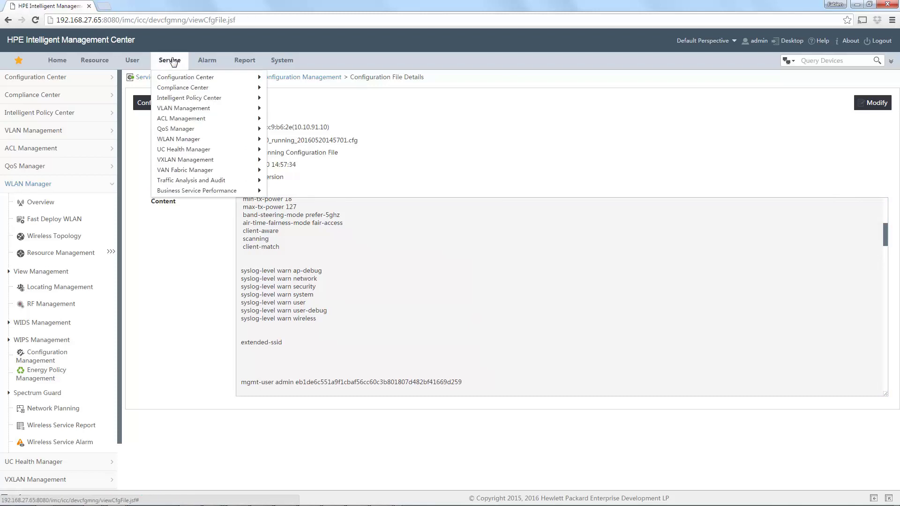
{"action": "left_click", "coordinate": [38, 206]}
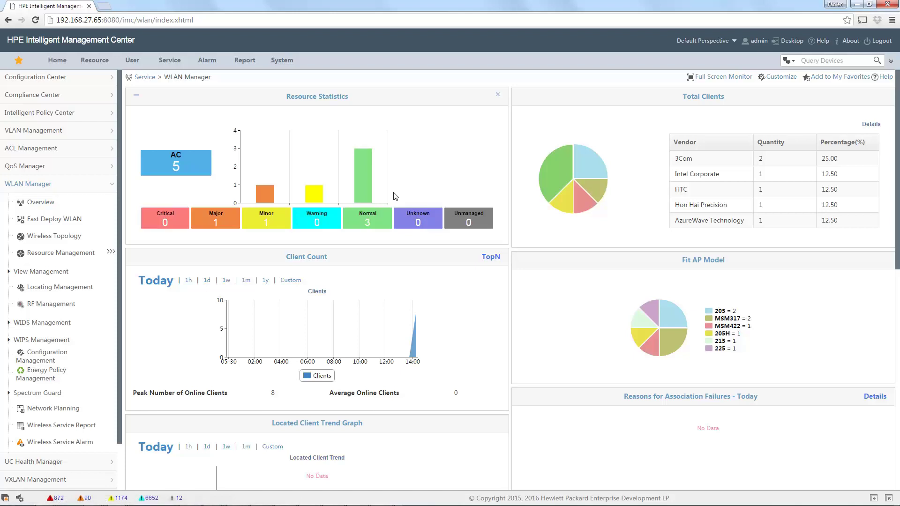
{"action": "left_click", "coordinate": [72, 254]}
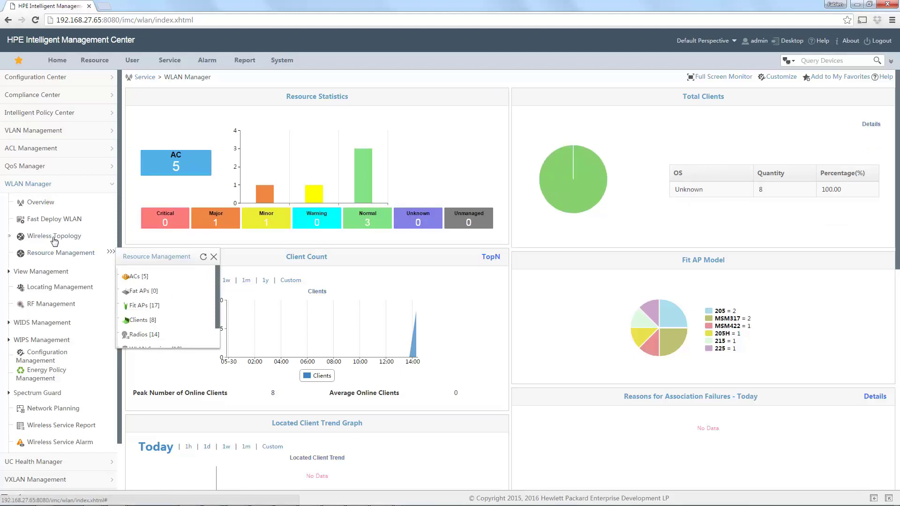
- Open the wireless topology and display the Home_Fabe floor plan from its location views
{"action": "left_click", "coordinate": [54, 239]}
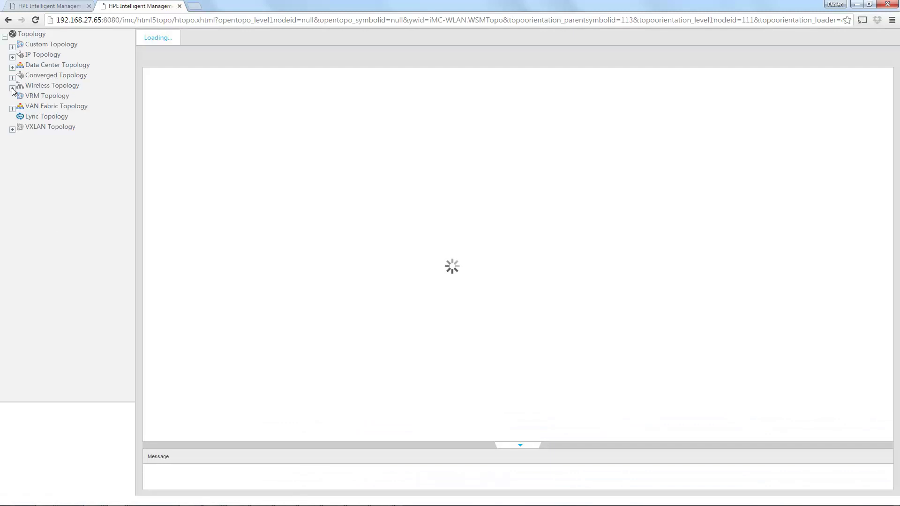
{"action": "left_click", "coordinate": [12, 87]}
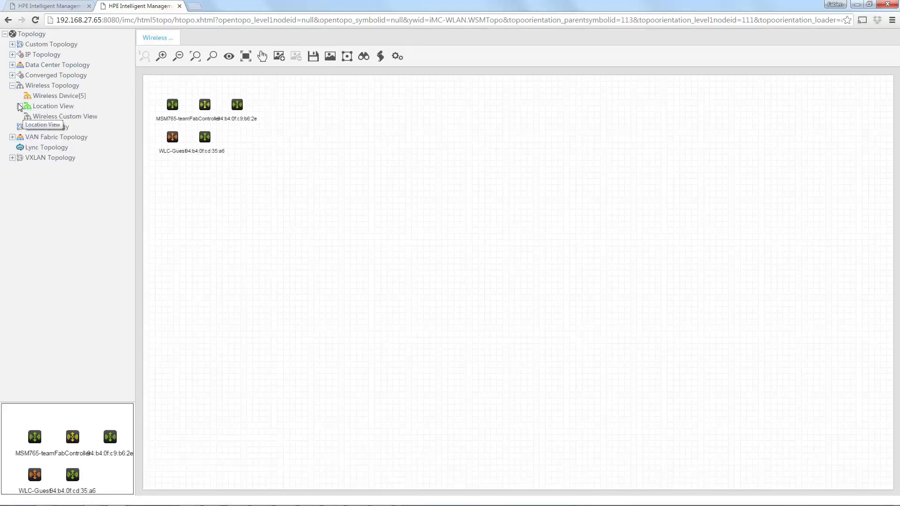
{"action": "left_click", "coordinate": [19, 107]}
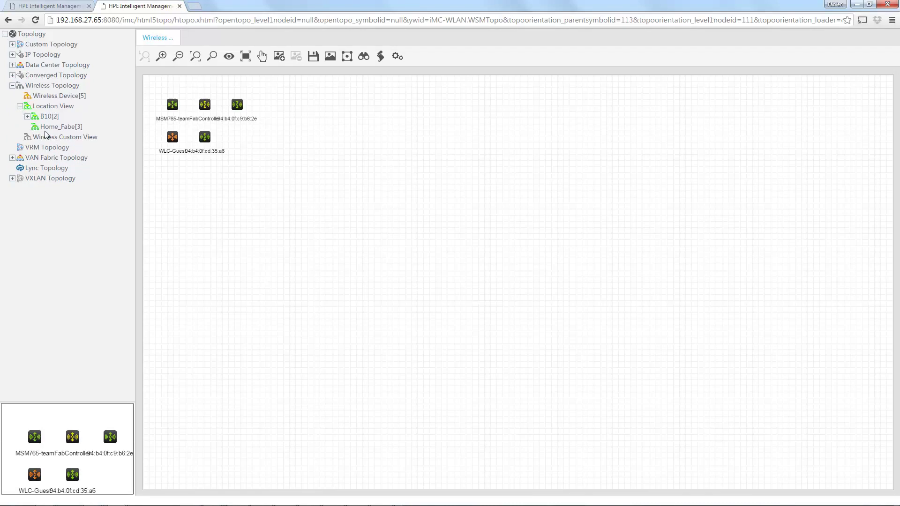
{"action": "left_click", "coordinate": [45, 128]}
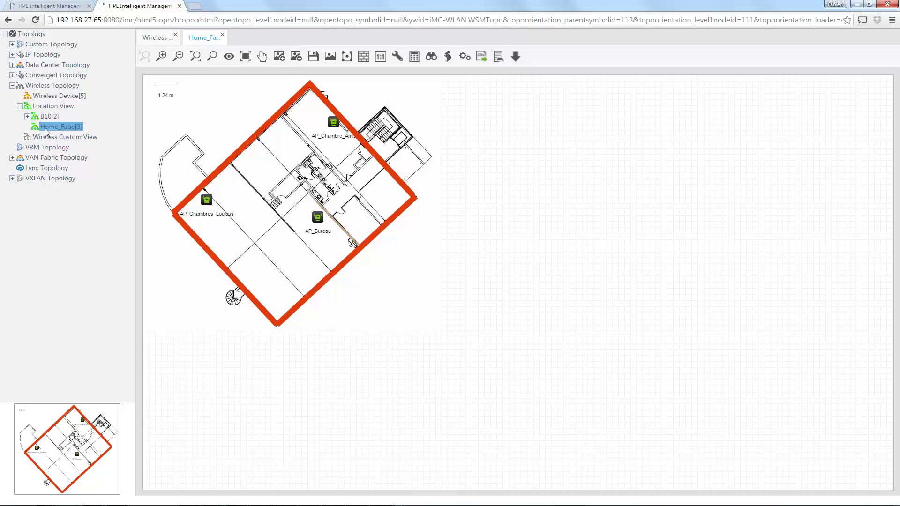
- Show the 2.4G signal coverage by signal strength on the Home_Fabe floor plan
{"action": "right_click", "coordinate": [266, 174]}
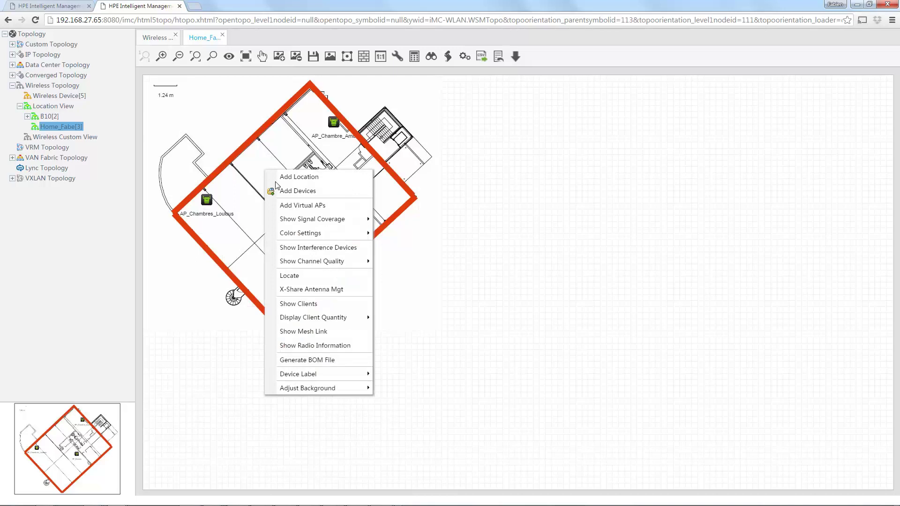
{"action": "mouse_move", "coordinate": [302, 219]}
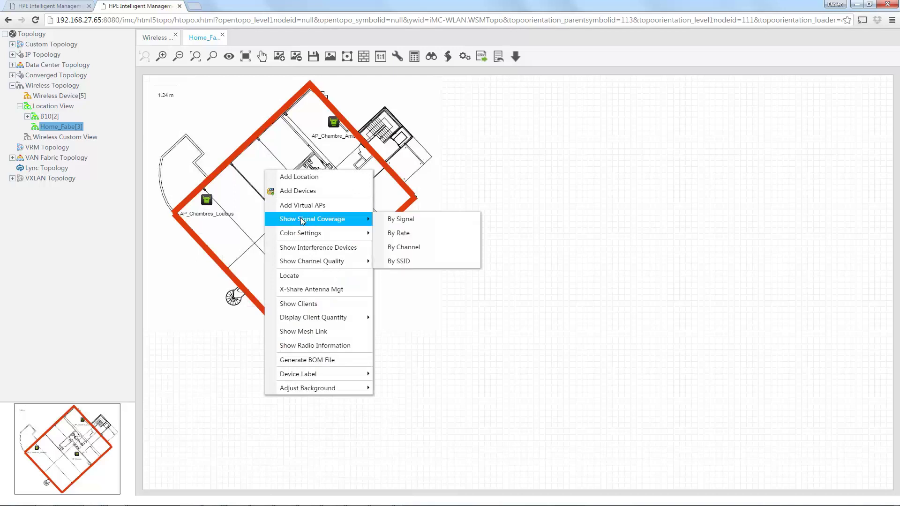
{"action": "left_click", "coordinate": [399, 224]}
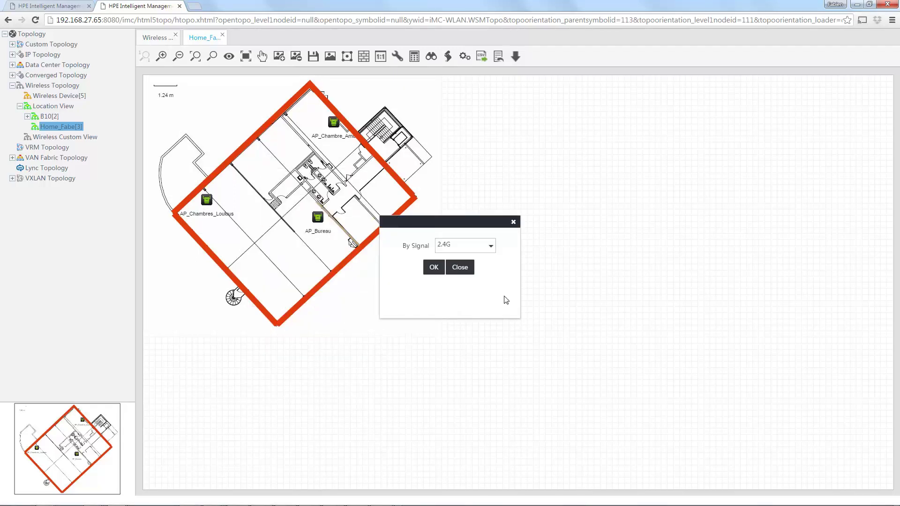
{"action": "left_click", "coordinate": [432, 267]}
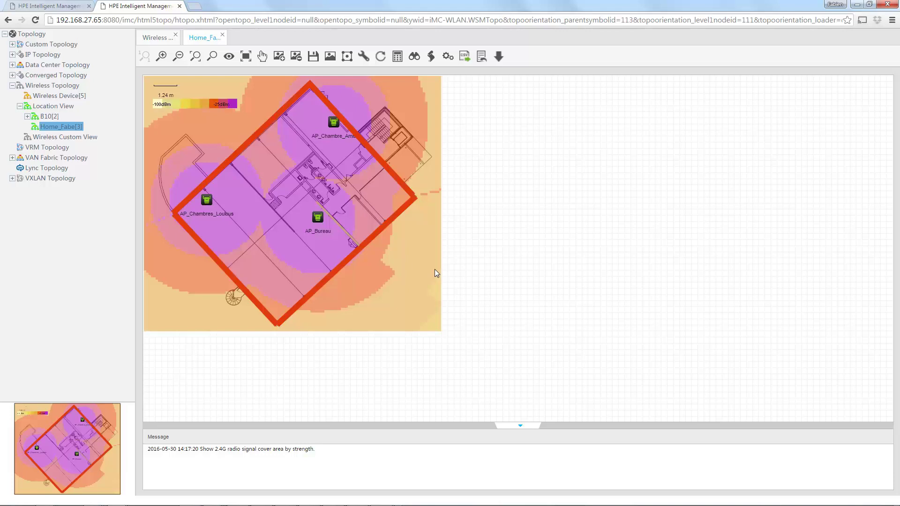
- Hide the signal cover area on the Home_Fabe floor plan
{"action": "right_click", "coordinate": [250, 166]}
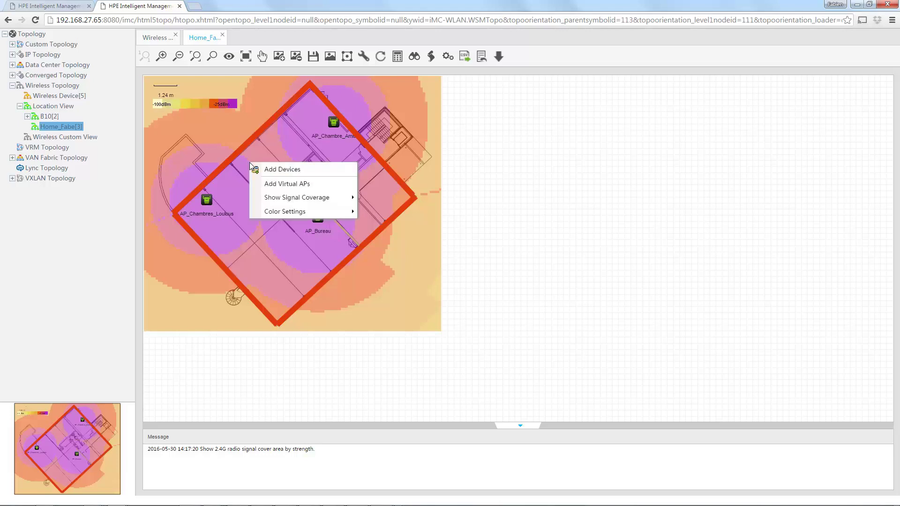
{"action": "mouse_move", "coordinate": [280, 198]}
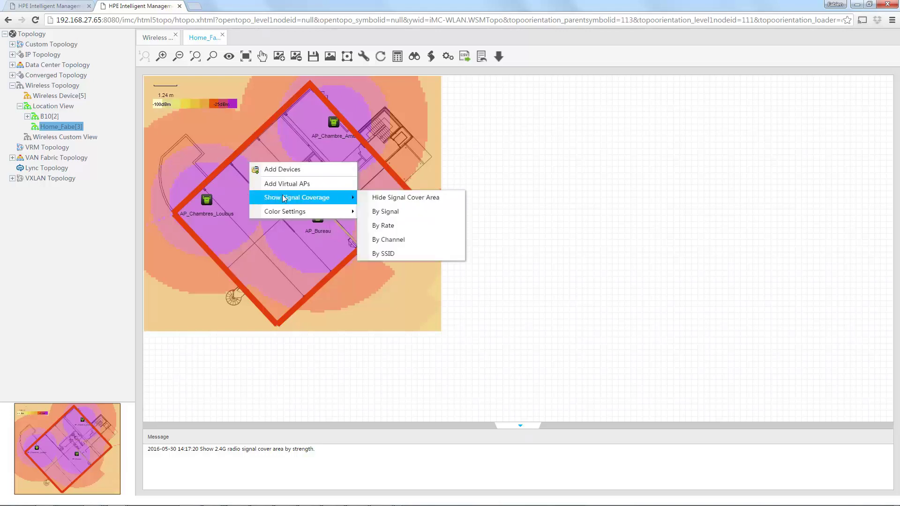
{"action": "left_click", "coordinate": [396, 203]}
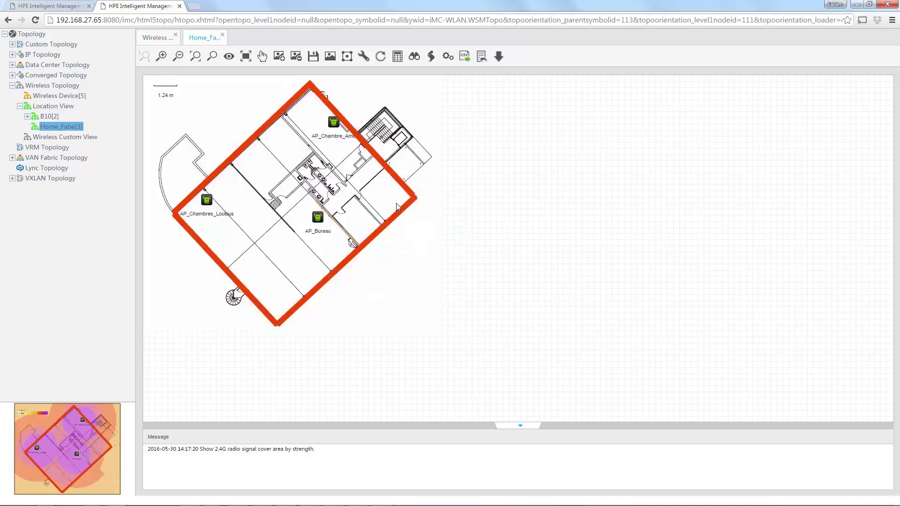
- Show the connected clients on the floor plan, spread the two clients of the westernmost access point apart, and view the upper one's details
{"action": "right_click", "coordinate": [261, 187]}
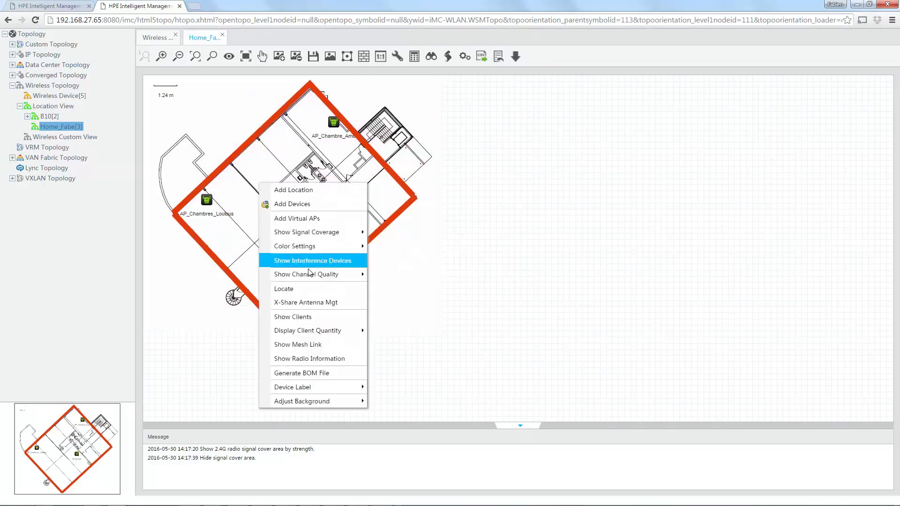
{"action": "left_click", "coordinate": [309, 322]}
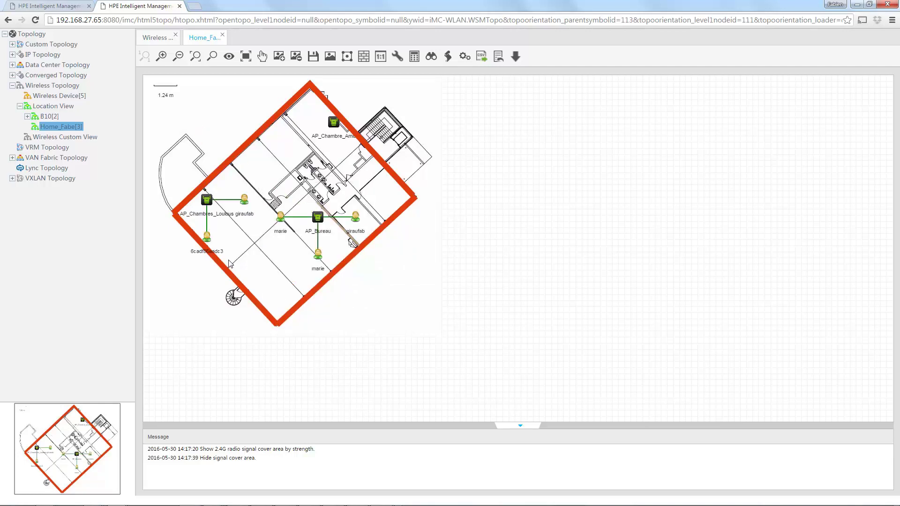
{"action": "left_click_drag", "start_coordinate": [205, 241], "coordinate": [232, 253]}
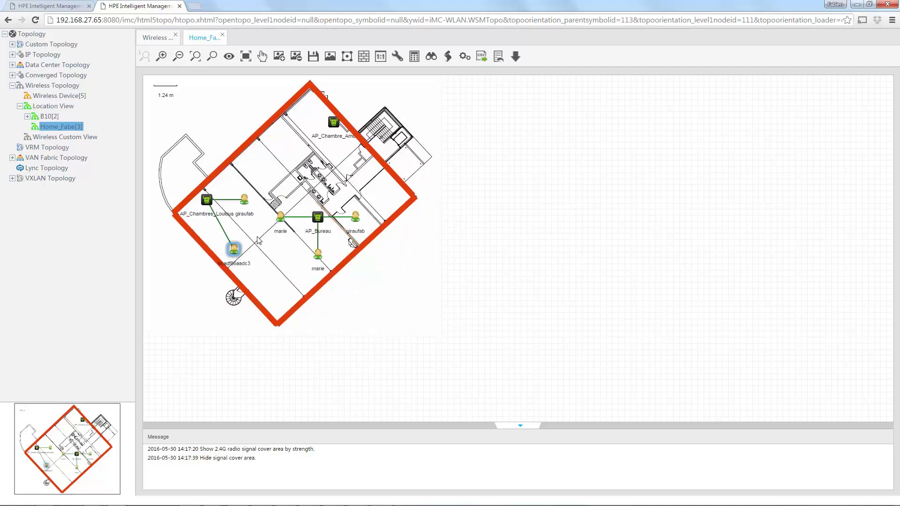
{"action": "left_click_drag", "start_coordinate": [246, 203], "coordinate": [252, 173]}
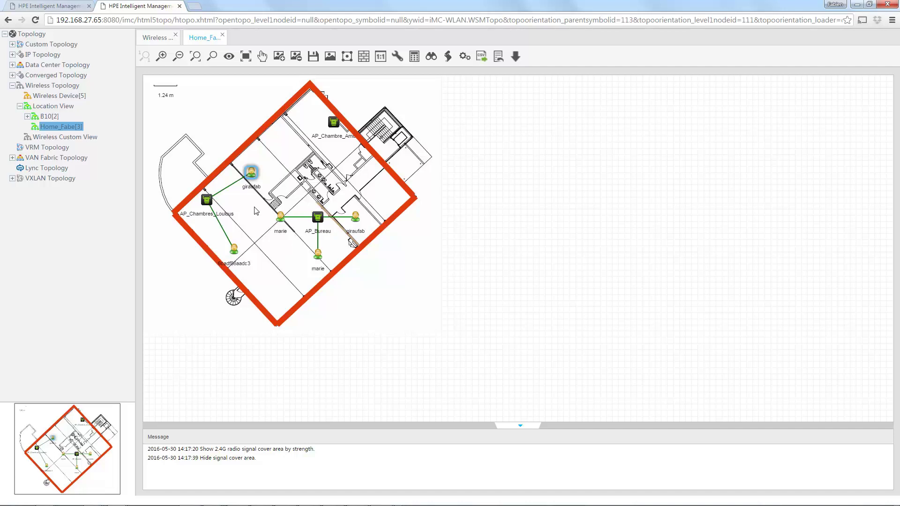
{"action": "mouse_move", "coordinate": [248, 180]}
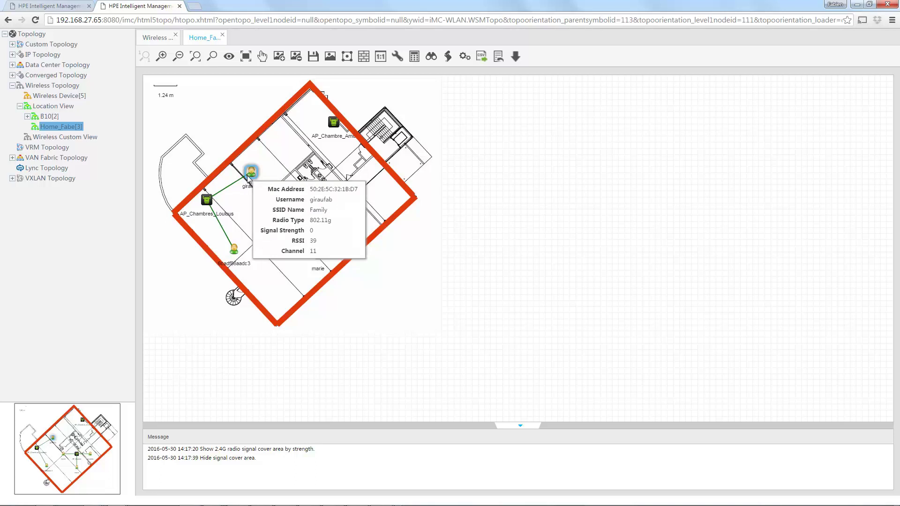
- View the full client information of the westernmost access point's upper client, from MAC address through vendor, and close it
{"action": "right_click", "coordinate": [248, 179]}
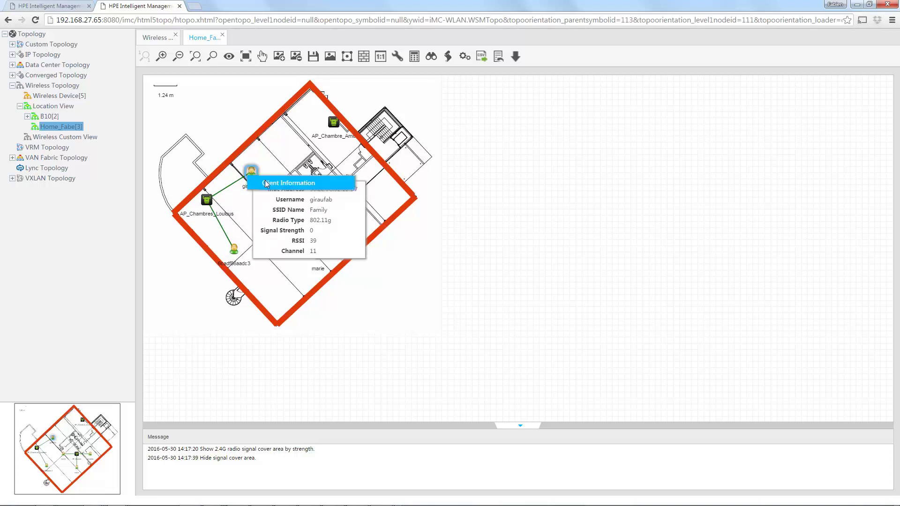
{"action": "left_click", "coordinate": [265, 183]}
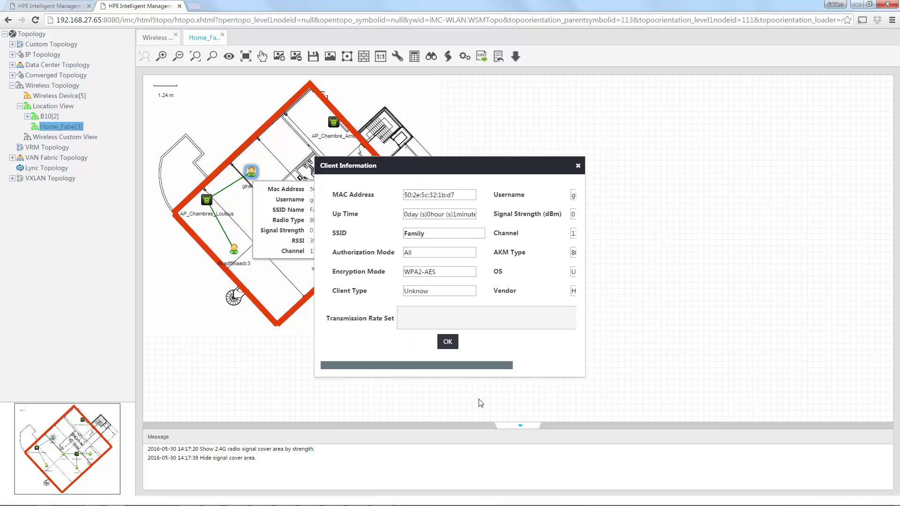
{"action": "left_click_drag", "start_coordinate": [430, 369], "coordinate": [490, 362]}
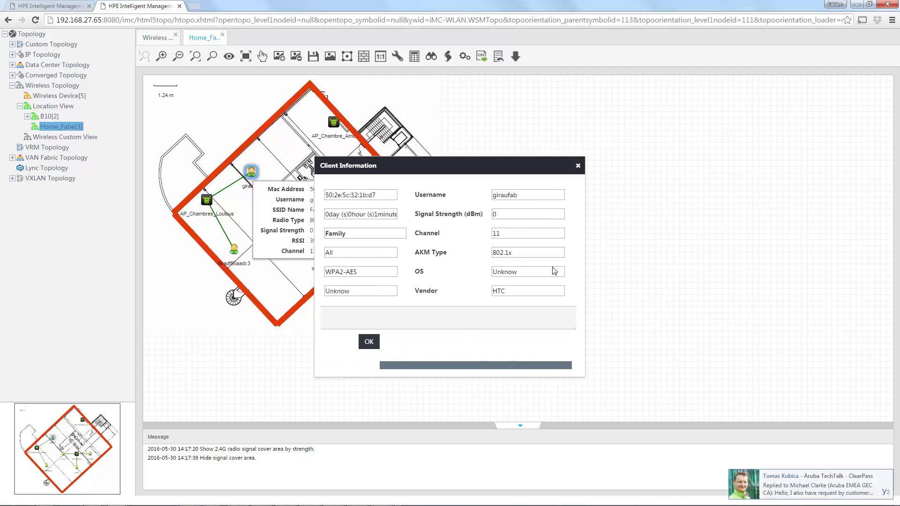
{"action": "left_click_drag", "start_coordinate": [448, 368], "coordinate": [395, 370]}
{"action": "left_click_drag", "start_coordinate": [420, 234], "coordinate": [404, 234]}
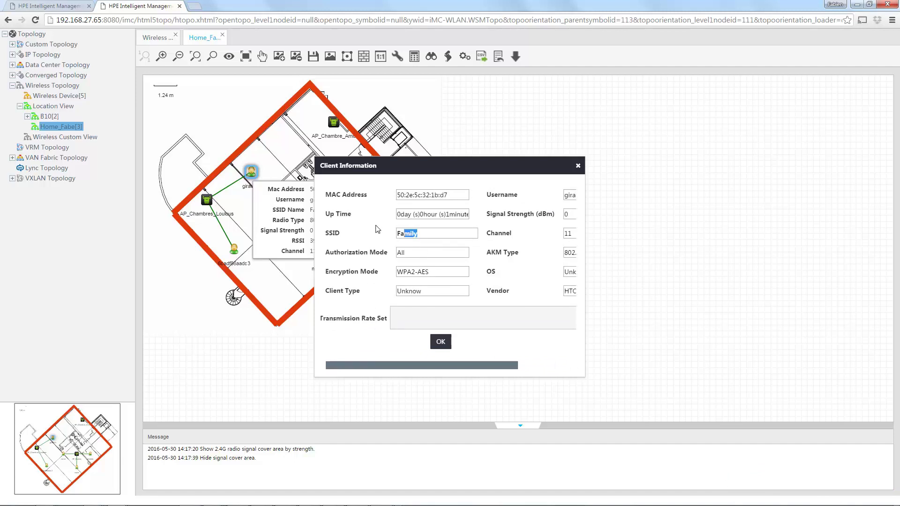
{"action": "left_click", "coordinate": [578, 167]}
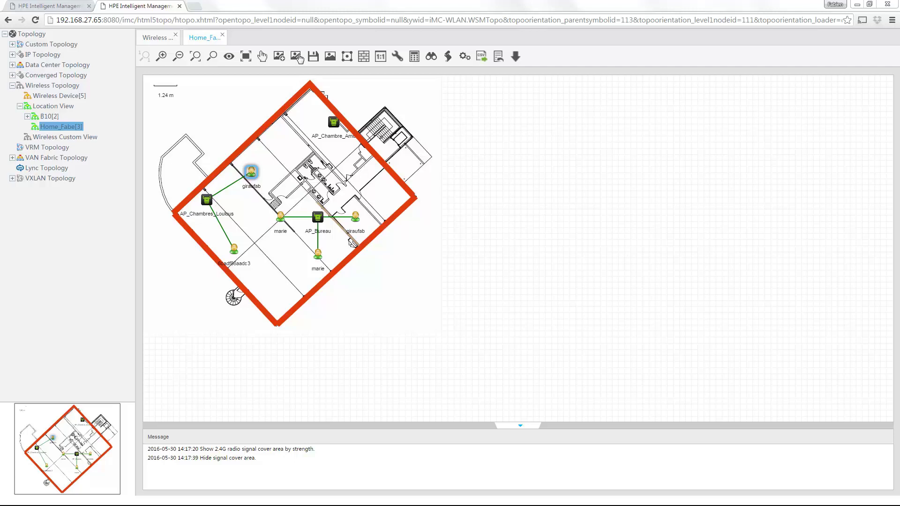
- Return to the WLAN Manager page, list the ACs, and open the WLAN configuration of FabController
{"action": "left_click", "coordinate": [58, 9]}
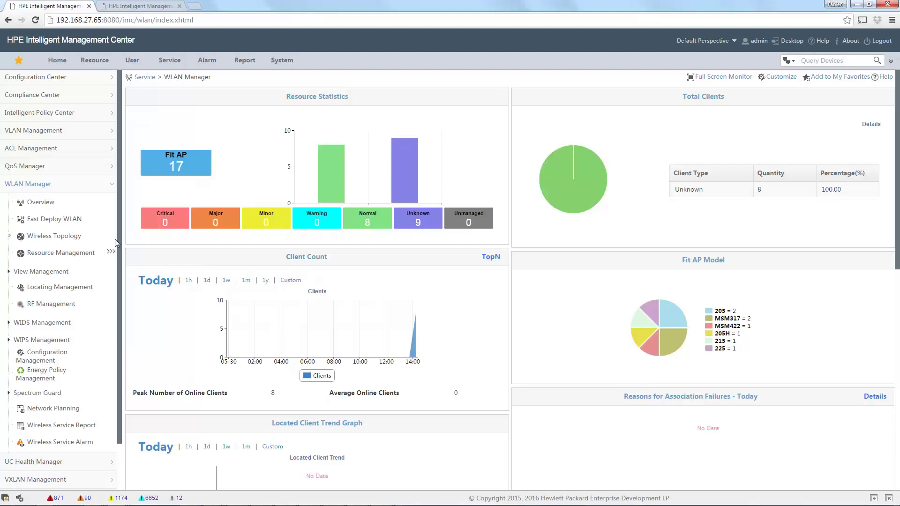
{"action": "mouse_move", "coordinate": [111, 253]}
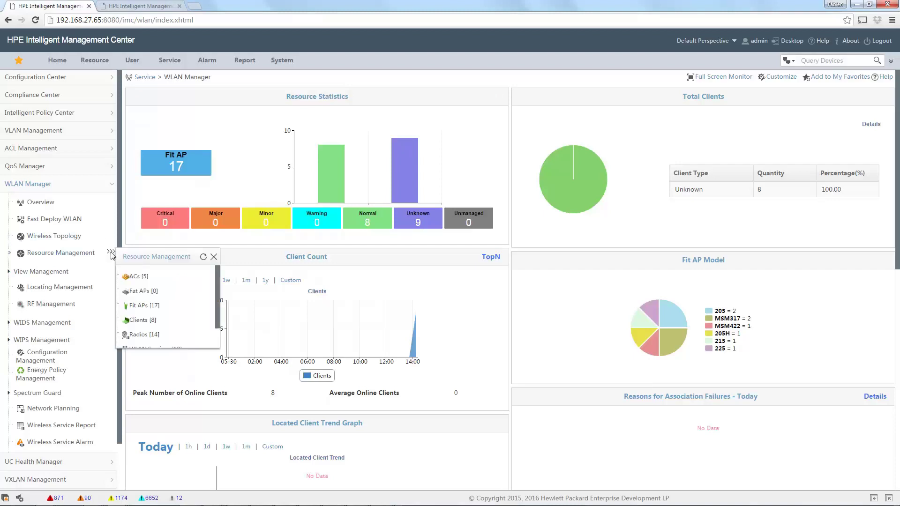
{"action": "left_click", "coordinate": [138, 277]}
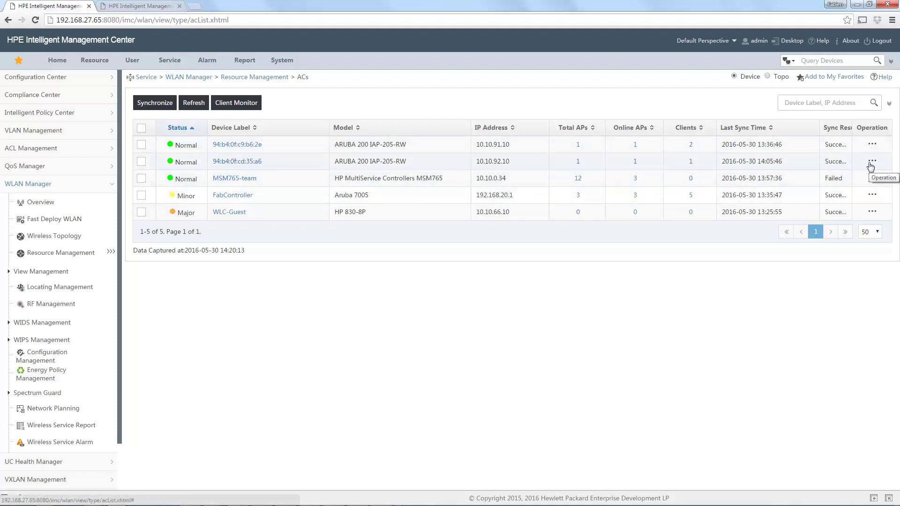
{"action": "left_click", "coordinate": [872, 196]}
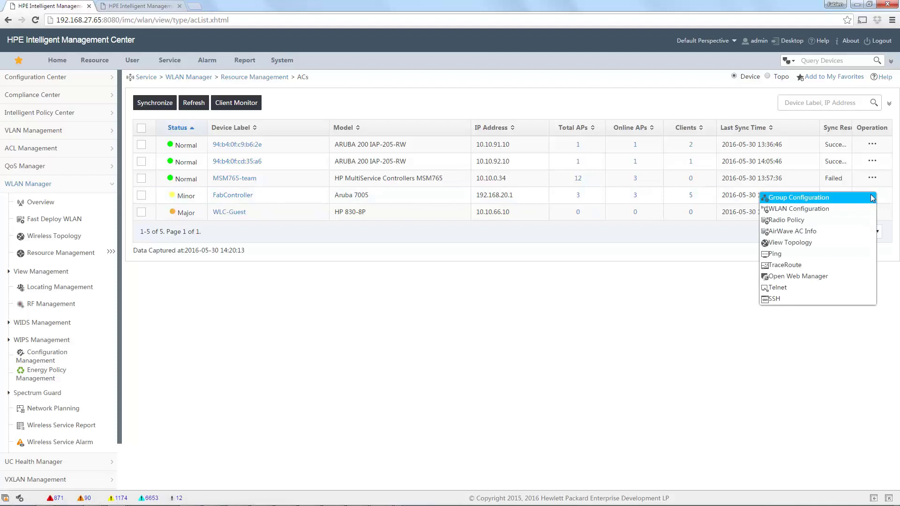
{"action": "left_click", "coordinate": [803, 210]}
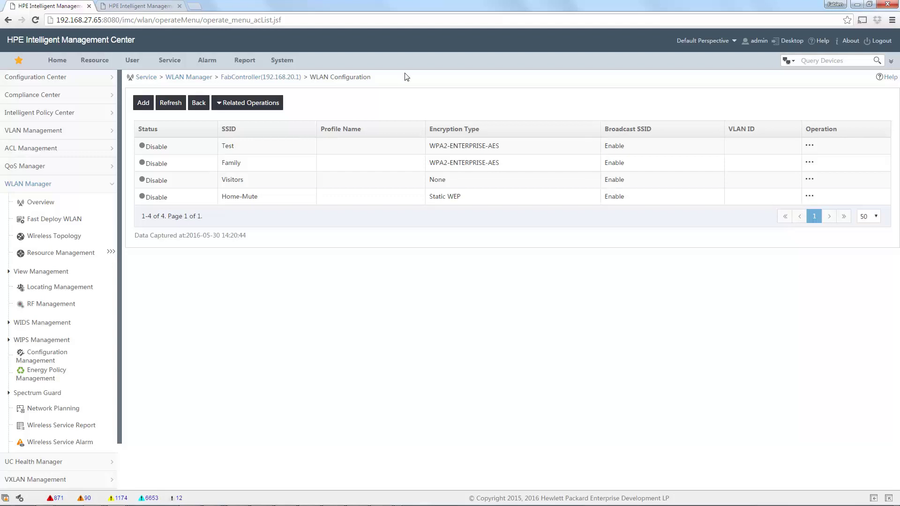
- Look at the form for adding a WLAN without saving anything, and view the FabController device details
{"action": "left_click", "coordinate": [147, 104]}
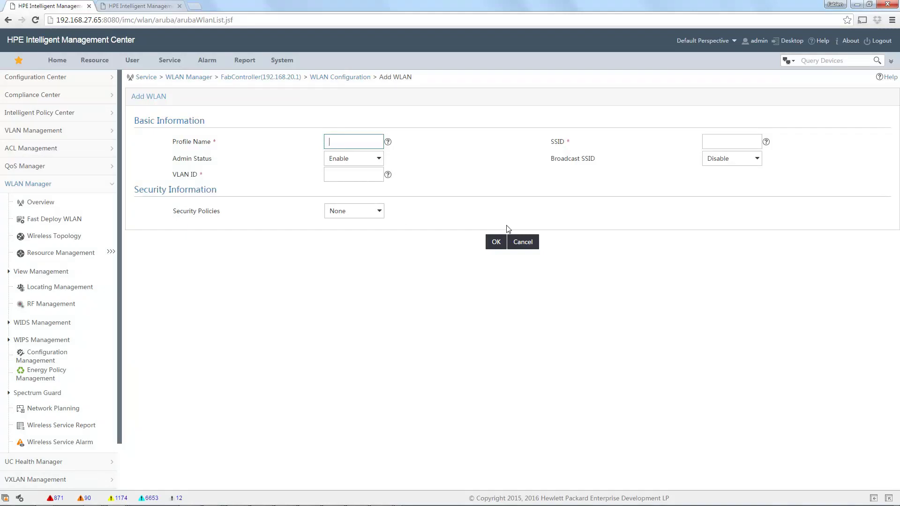
{"action": "left_click", "coordinate": [524, 243]}
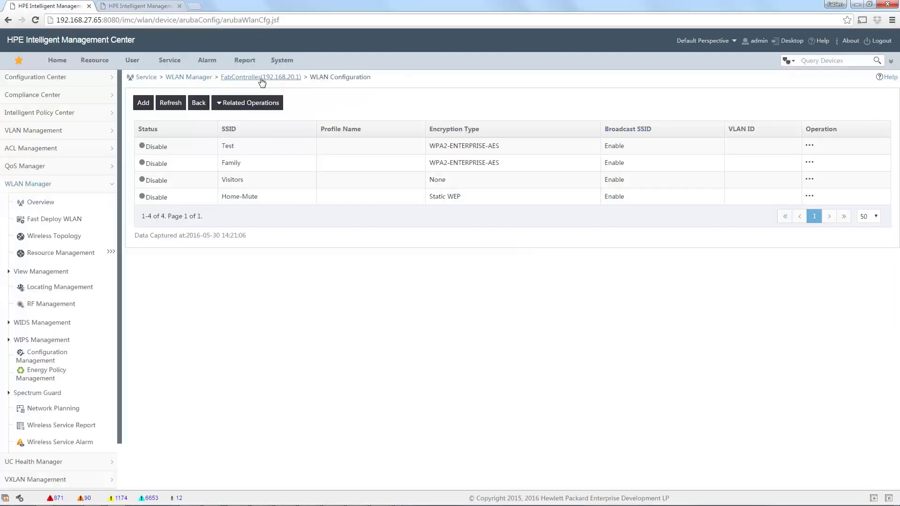
{"action": "left_click", "coordinate": [271, 78]}
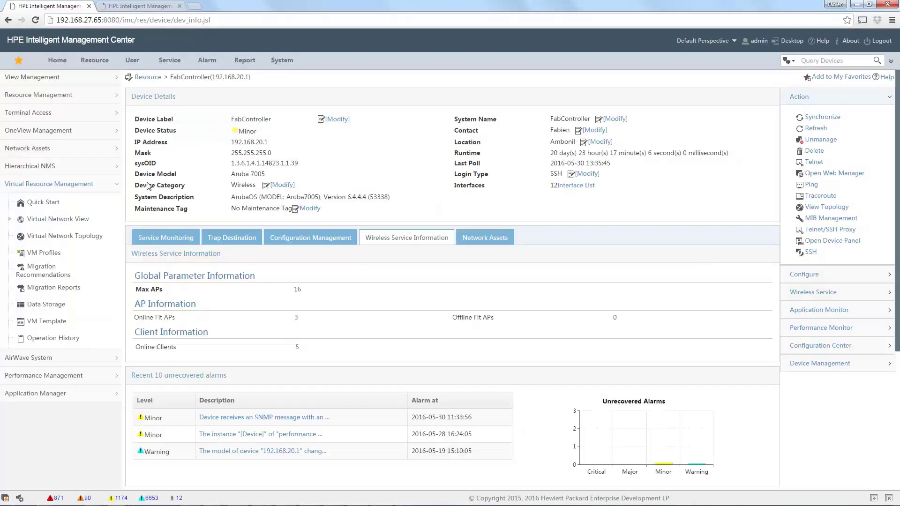
- From the WLAN Manager's AC list, open FabController's AirWave AC info and review its monitoring page in AirWave
{"action": "left_click", "coordinate": [170, 62]}
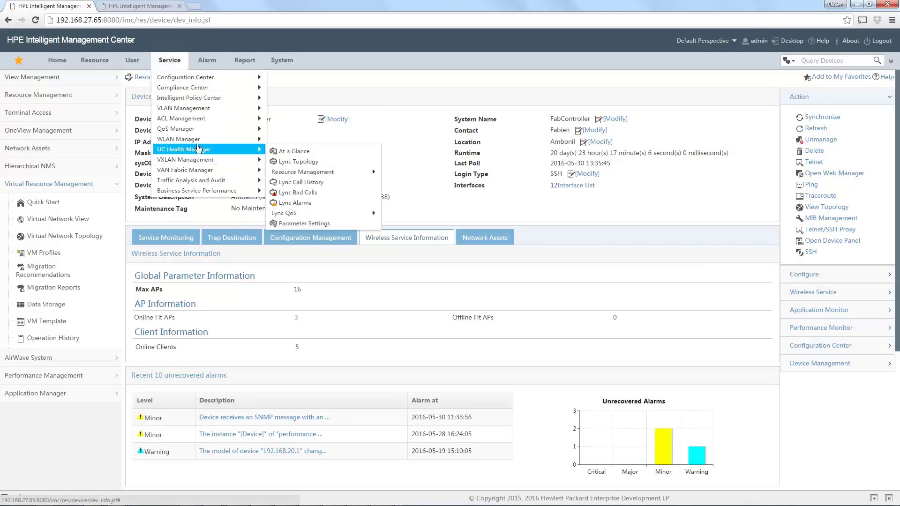
{"action": "mouse_move", "coordinate": [253, 129]}
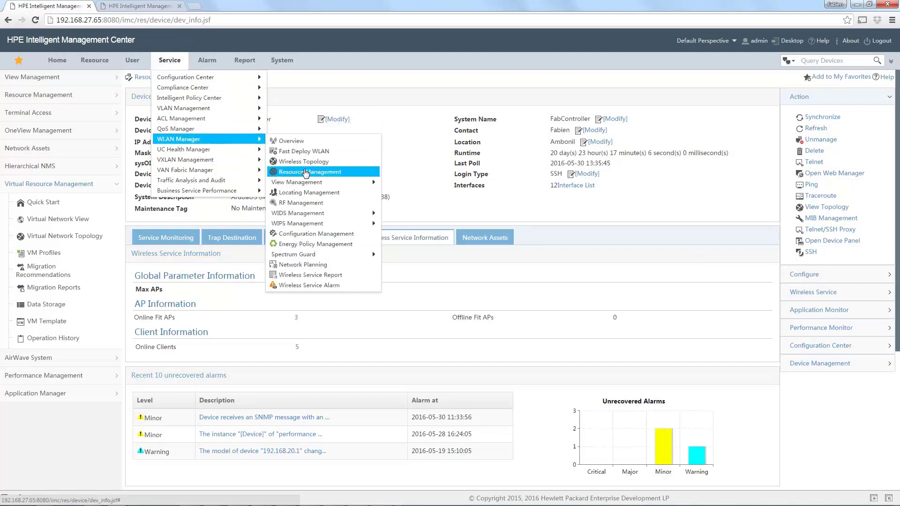
{"action": "left_click", "coordinate": [302, 169]}
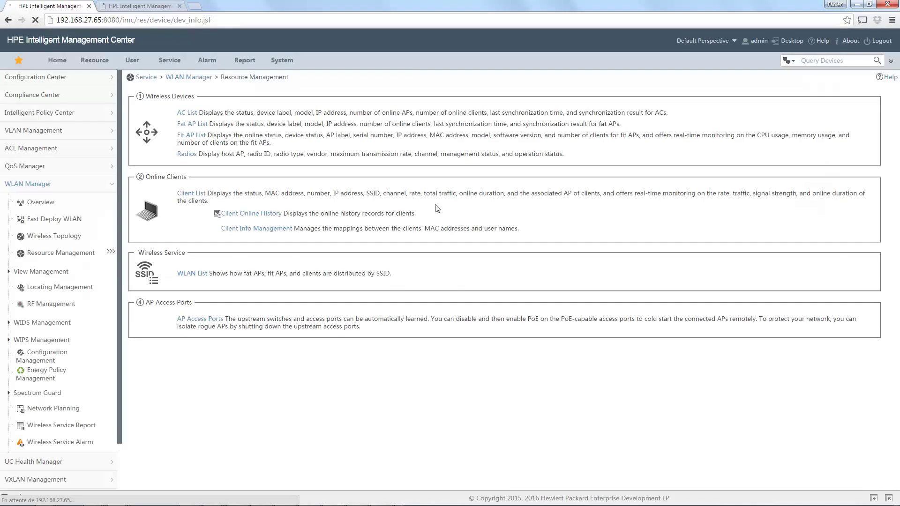
{"action": "left_click", "coordinate": [181, 123]}
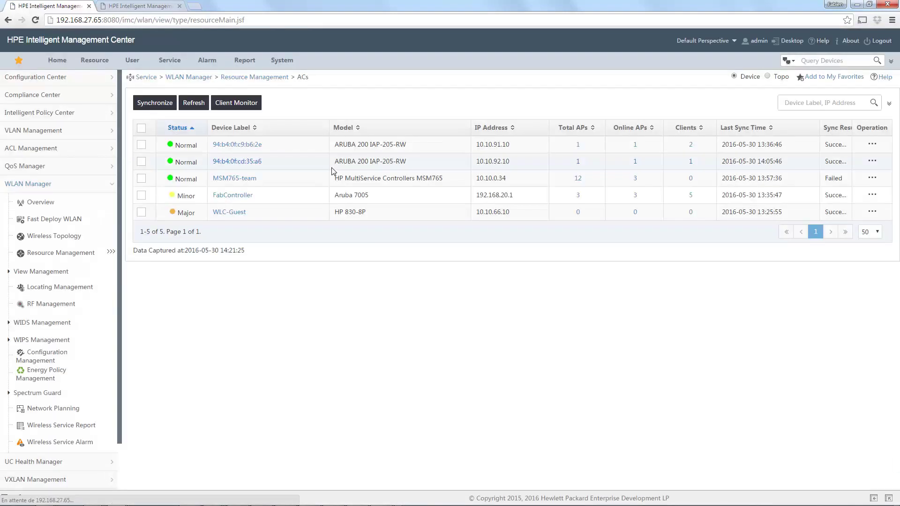
{"action": "left_click", "coordinate": [873, 195]}
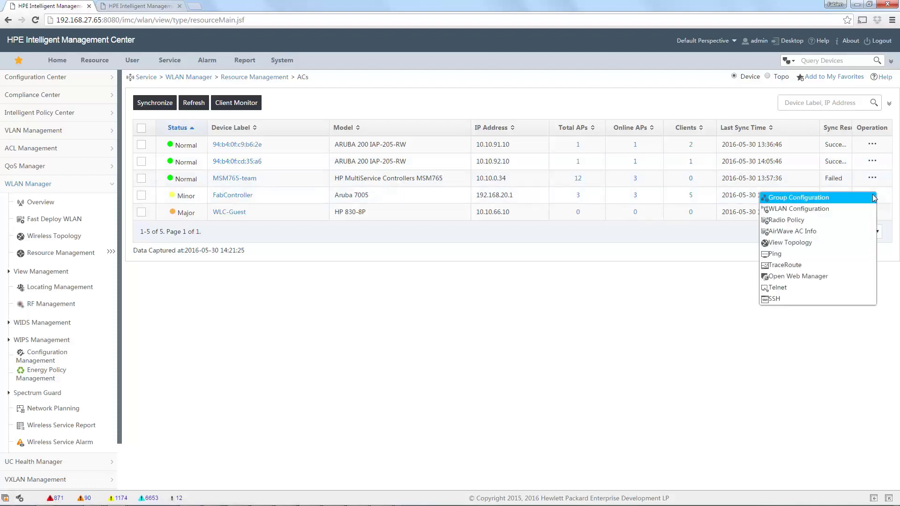
{"action": "left_click", "coordinate": [803, 231]}
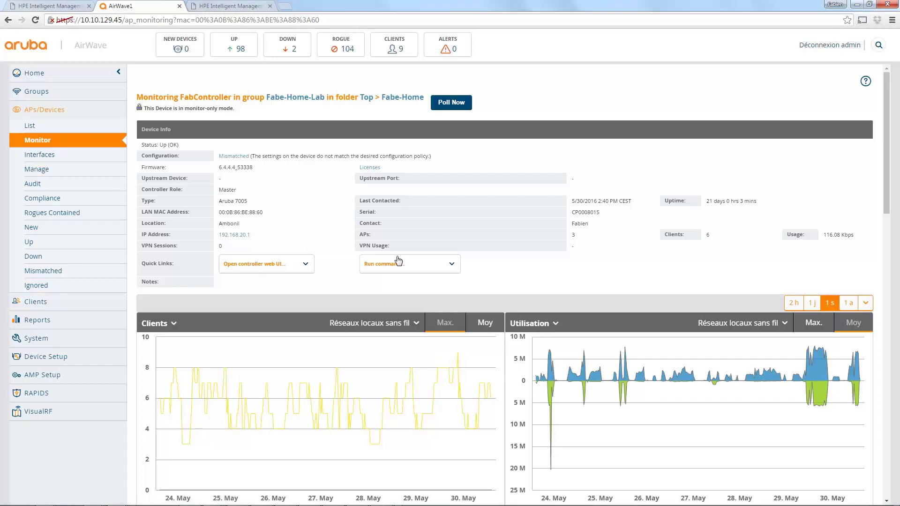
{"action": "scroll", "coordinate": [396, 251], "scroll_direction": "down", "scroll_amount": 5}
{"action": "scroll", "coordinate": [397, 252], "scroll_direction": "down", "scroll_amount": 3}
{"action": "scroll", "coordinate": [396, 252], "scroll_direction": "up", "scroll_amount": 8}
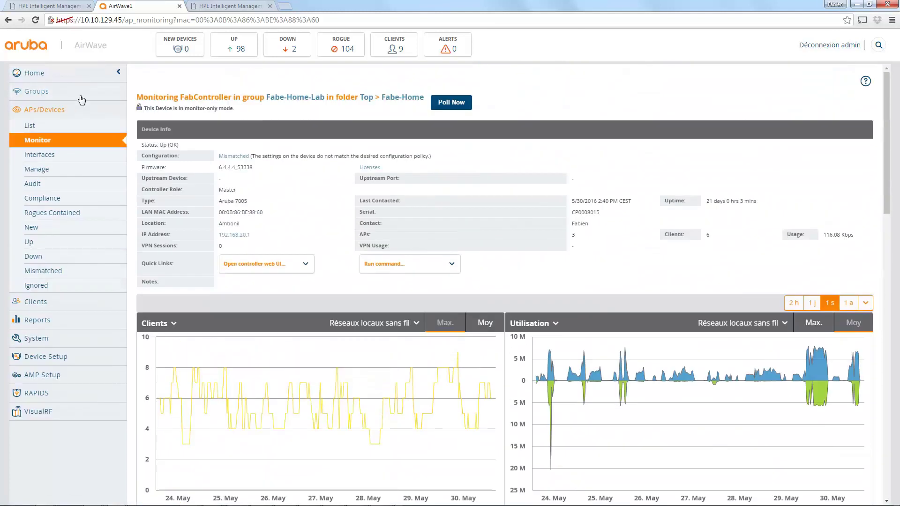
- View the controller configuration of the Fabe-Home-Lab group in AirWave and close AirWave to return to IMC
{"action": "left_click", "coordinate": [305, 99]}
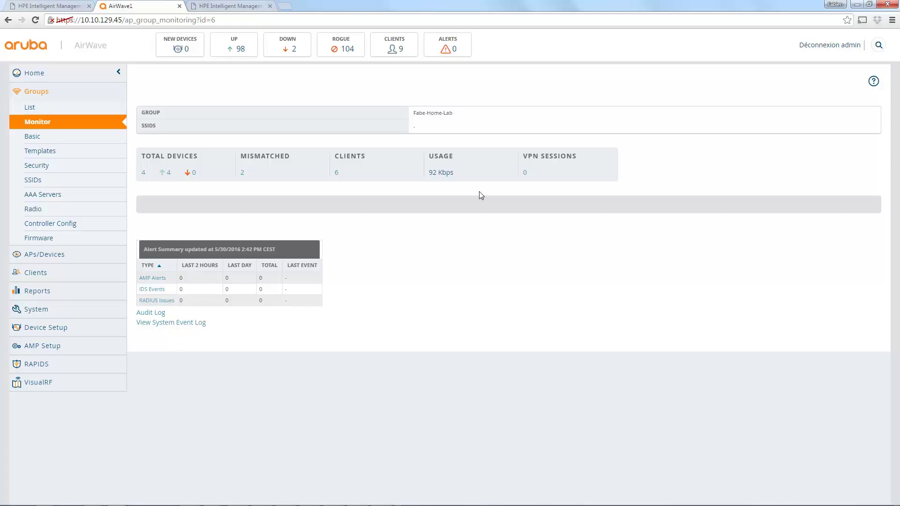
{"action": "left_click", "coordinate": [59, 224]}
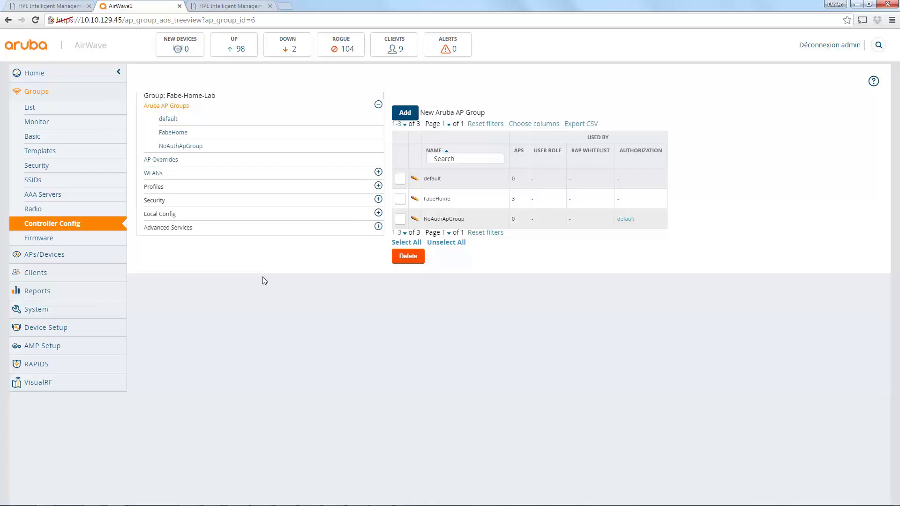
{"action": "left_click", "coordinate": [180, 6]}
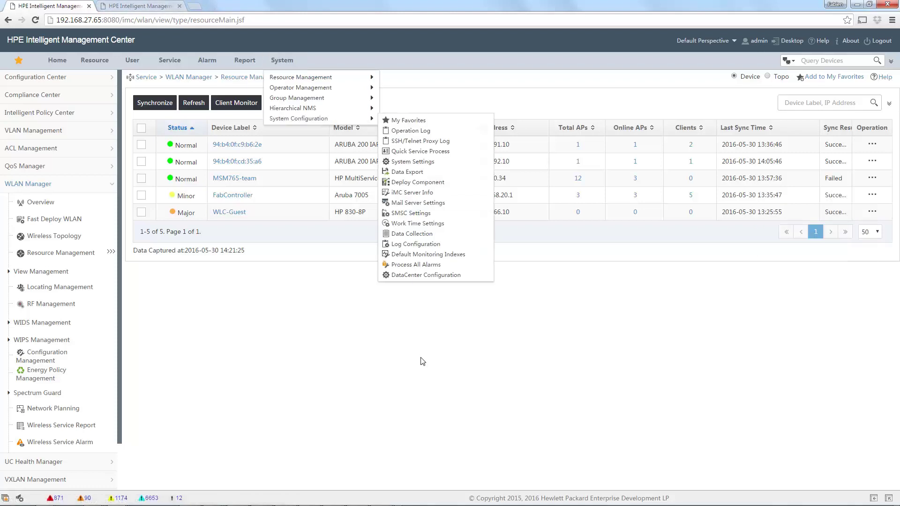
- List the fit APs in IMC and open the AirWave AP info for AP_Chambres_Loulous
{"action": "mouse_move", "coordinate": [111, 253]}
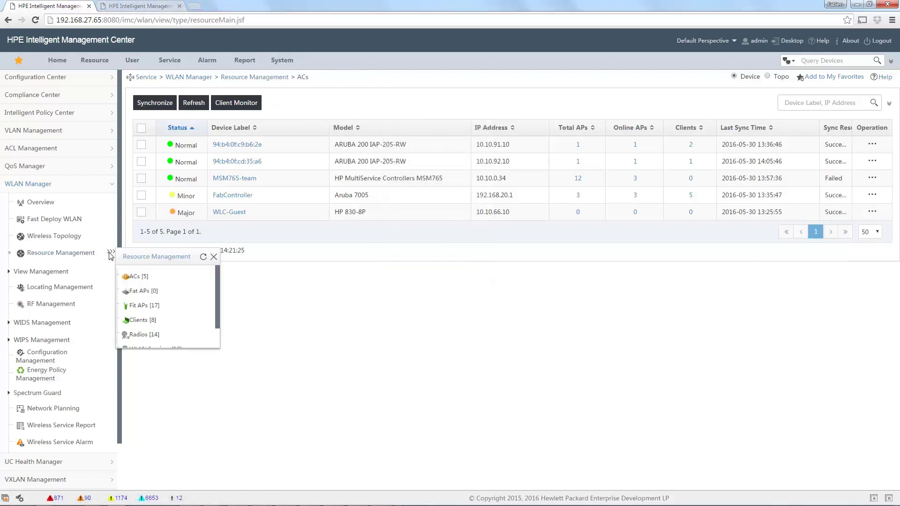
{"action": "left_click", "coordinate": [140, 306]}
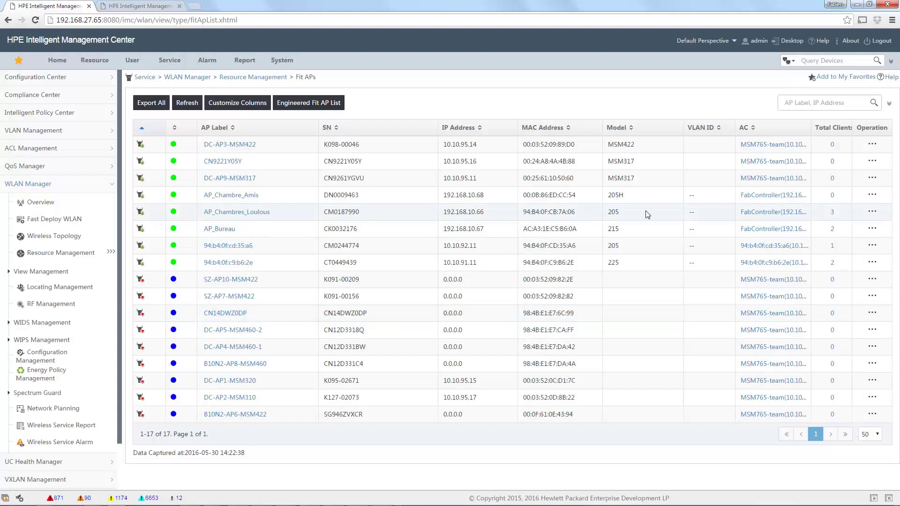
{"action": "left_click", "coordinate": [873, 213]}
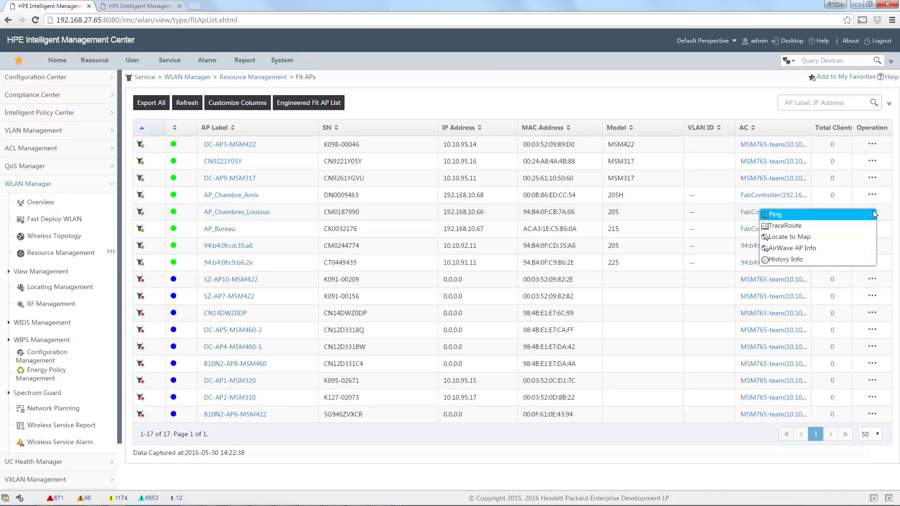
{"action": "left_click", "coordinate": [873, 213]}
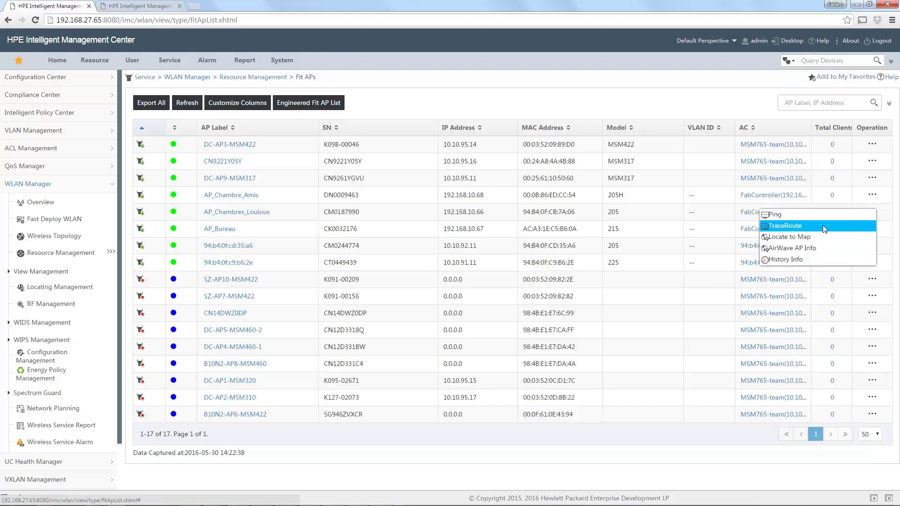
{"action": "left_click", "coordinate": [795, 252]}
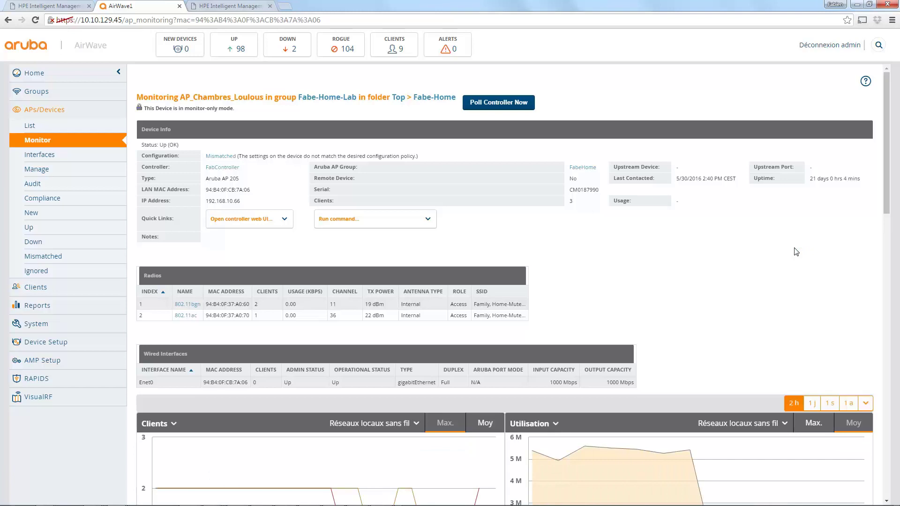
- Review the access point's usage graphs, floor location and connected clients in AirWave, and return to the fit AP list in IMC
{"action": "scroll", "coordinate": [796, 251], "scroll_direction": "down", "scroll_amount": 6}
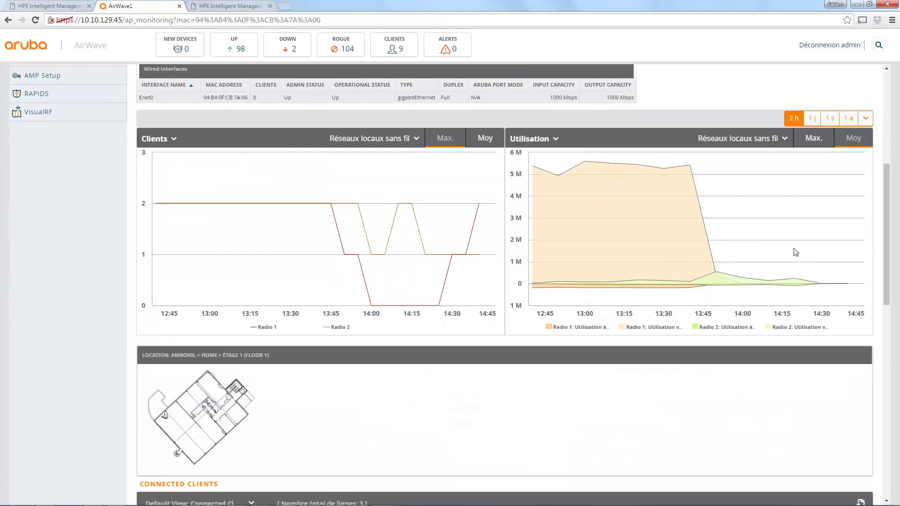
{"action": "scroll", "coordinate": [793, 243], "scroll_direction": "down", "scroll_amount": 2}
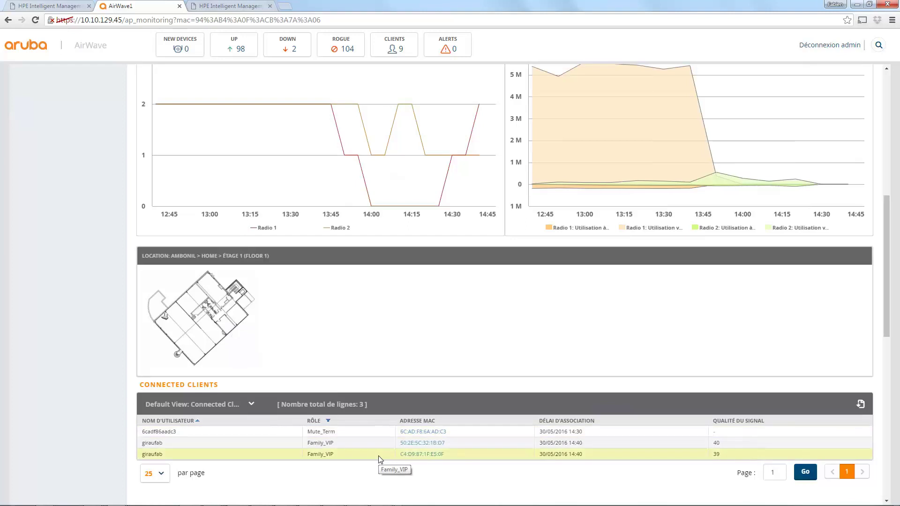
{"action": "scroll", "coordinate": [380, 458], "scroll_direction": "up", "scroll_amount": 8}
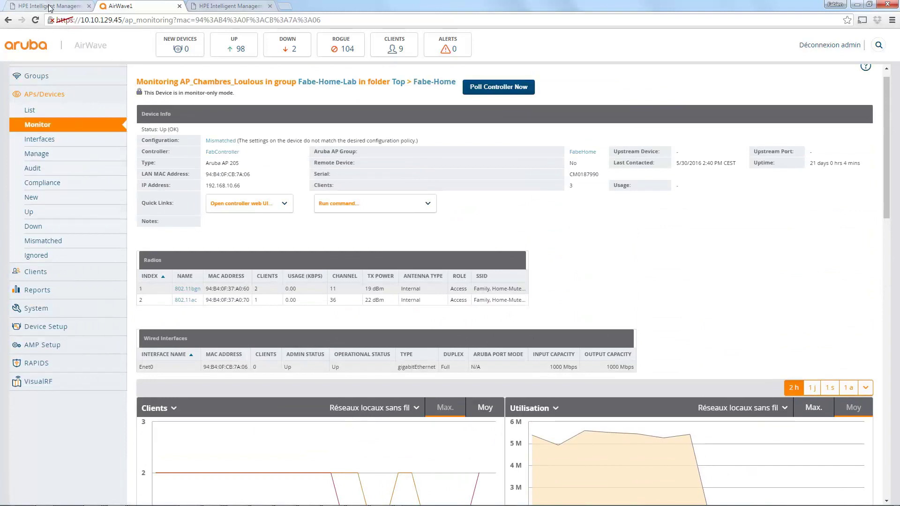
{"action": "left_click", "coordinate": [180, 6]}
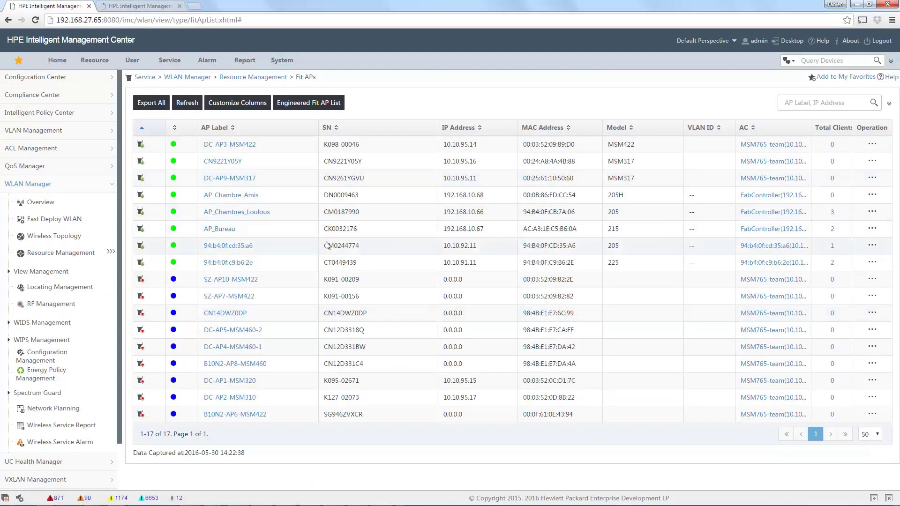
- List the clients of the model 225 access point and open the AirWave client info for the client at 10.10.45.72
{"action": "left_click", "coordinate": [832, 264]}
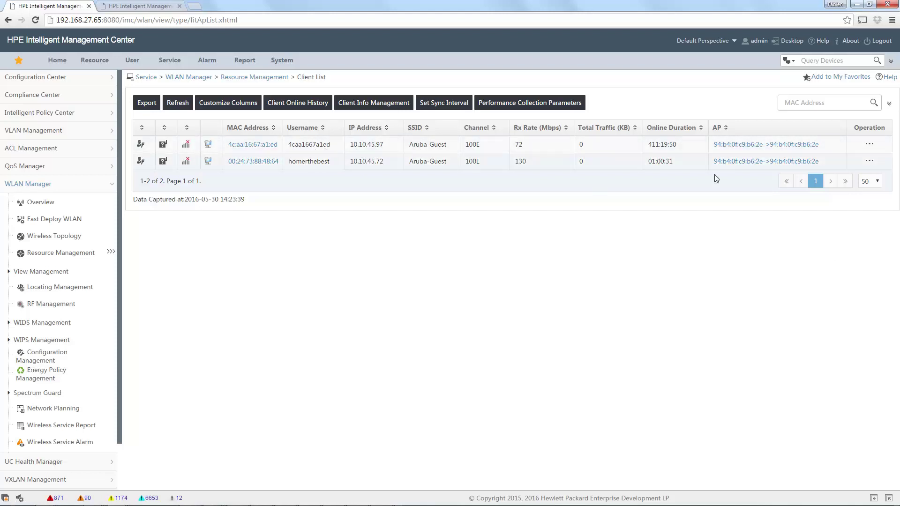
{"action": "left_click", "coordinate": [869, 161]}
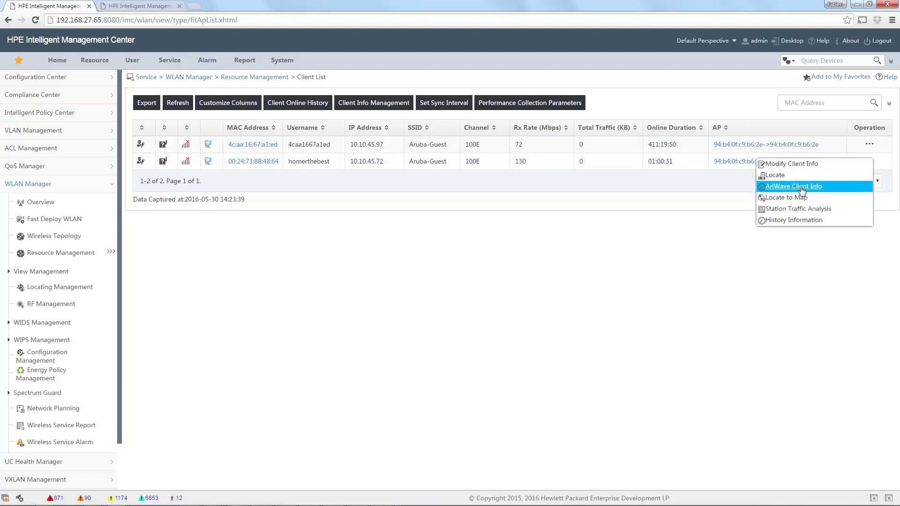
{"action": "left_click", "coordinate": [802, 187]}
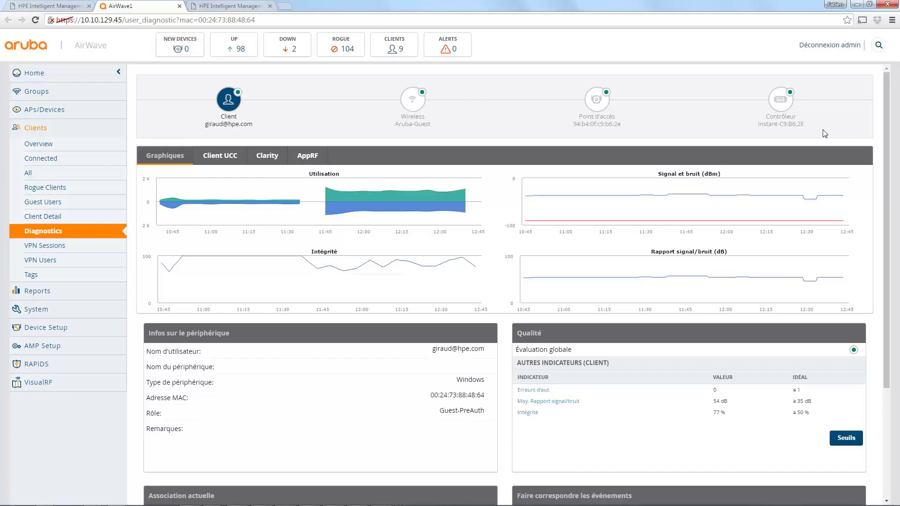
- Review the client's diagnostic details, AppRF applications and Clarity timeline in AirWave, and switch back to IMC to view its report options
{"action": "scroll", "coordinate": [824, 133], "scroll_direction": "down", "scroll_amount": 3}
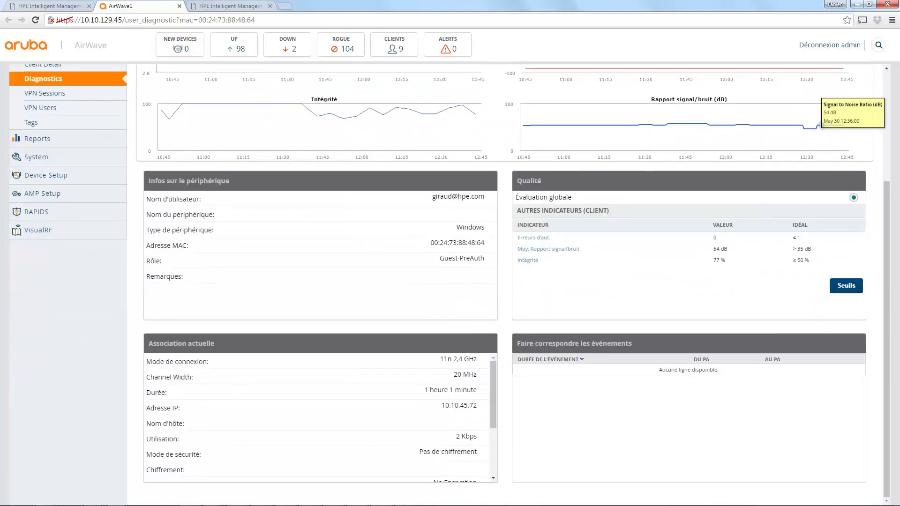
{"action": "scroll", "coordinate": [824, 134], "scroll_direction": "up", "scroll_amount": 3}
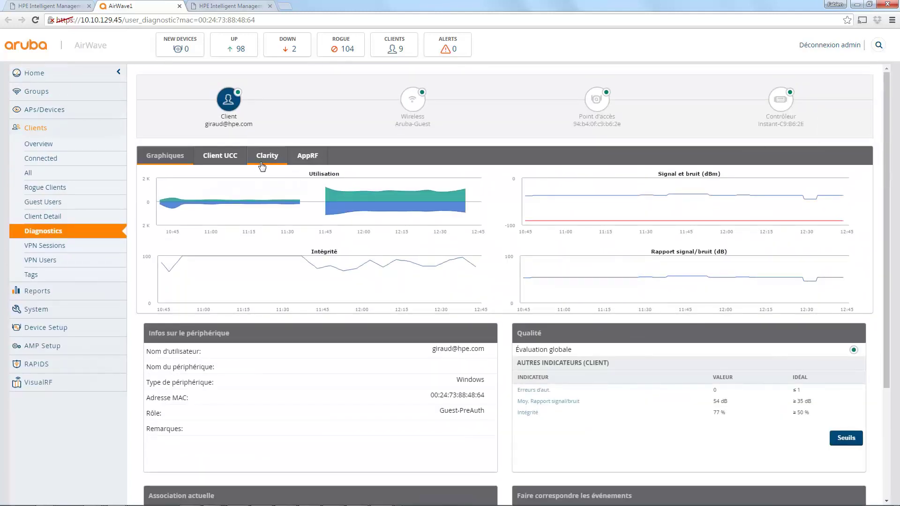
{"action": "left_click", "coordinate": [310, 159]}
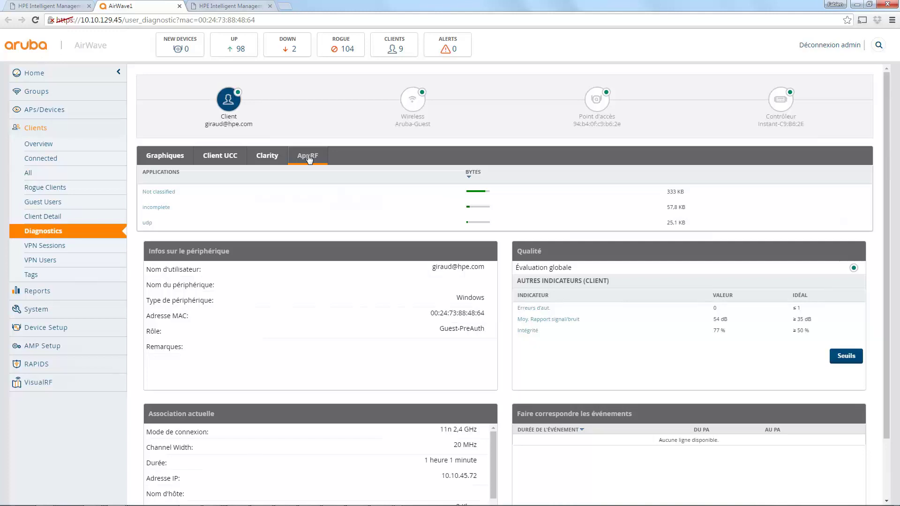
{"action": "left_click", "coordinate": [266, 161]}
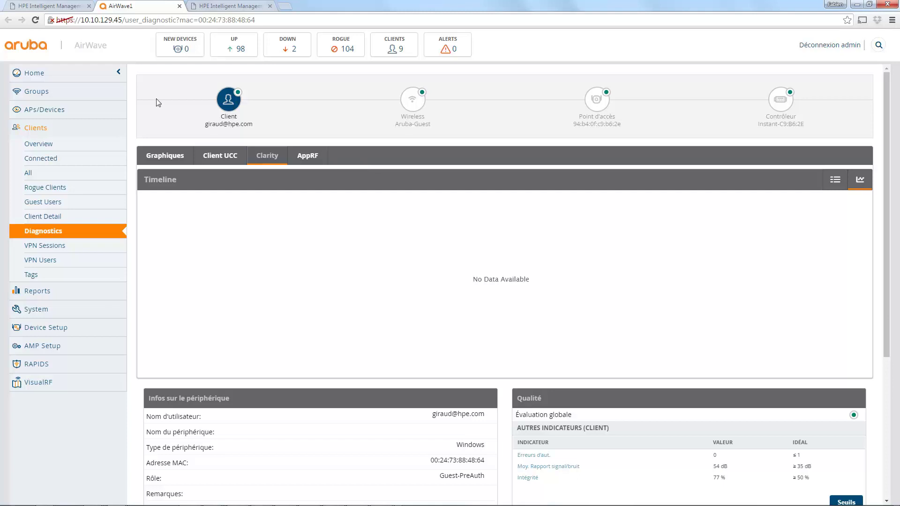
{"action": "left_click", "coordinate": [55, 6]}
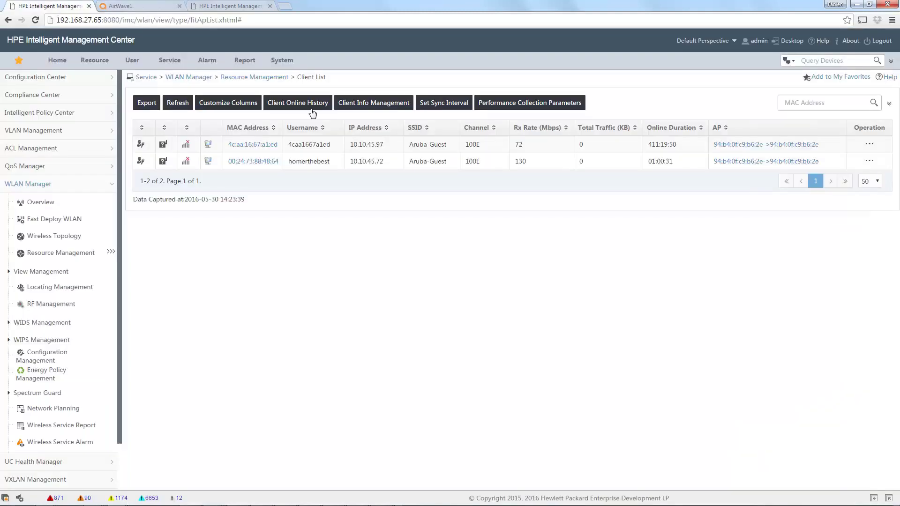
{"action": "mouse_move", "coordinate": [311, 113]}
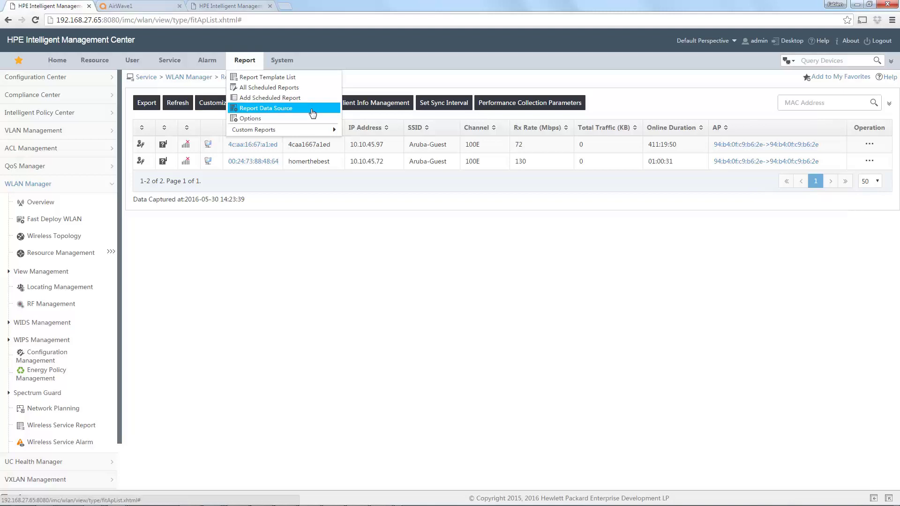
- Switch to AirWave, view the home overview, and examine the AppRF charts for web reputations, categories, applications and destinations
{"action": "left_click", "coordinate": [139, 6]}
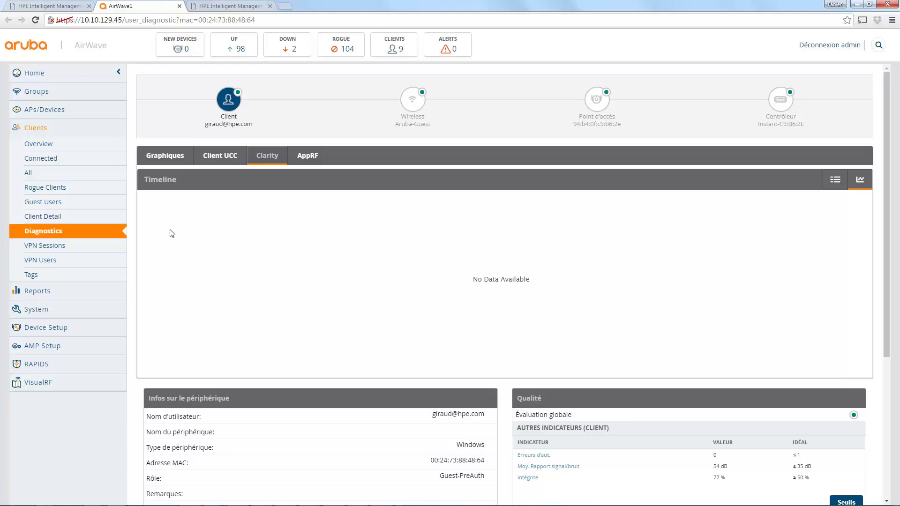
{"action": "left_click", "coordinate": [33, 77]}
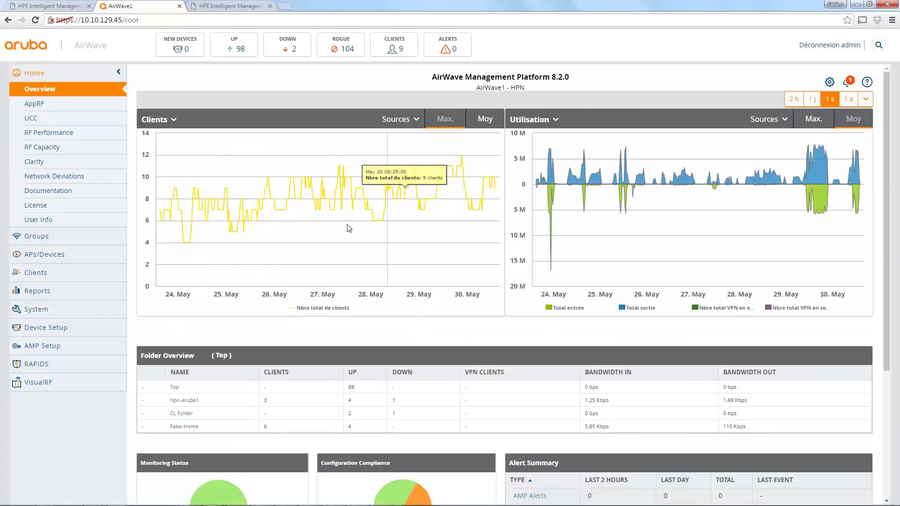
{"action": "left_click", "coordinate": [35, 104]}
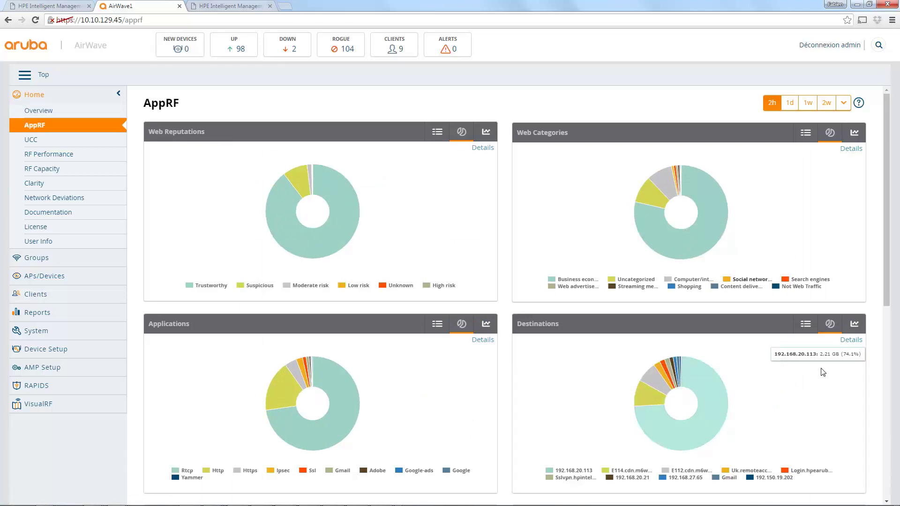
{"action": "scroll", "coordinate": [821, 372], "scroll_direction": "down", "scroll_amount": 2}
{"action": "scroll", "coordinate": [821, 372], "scroll_direction": "down", "scroll_amount": 1}
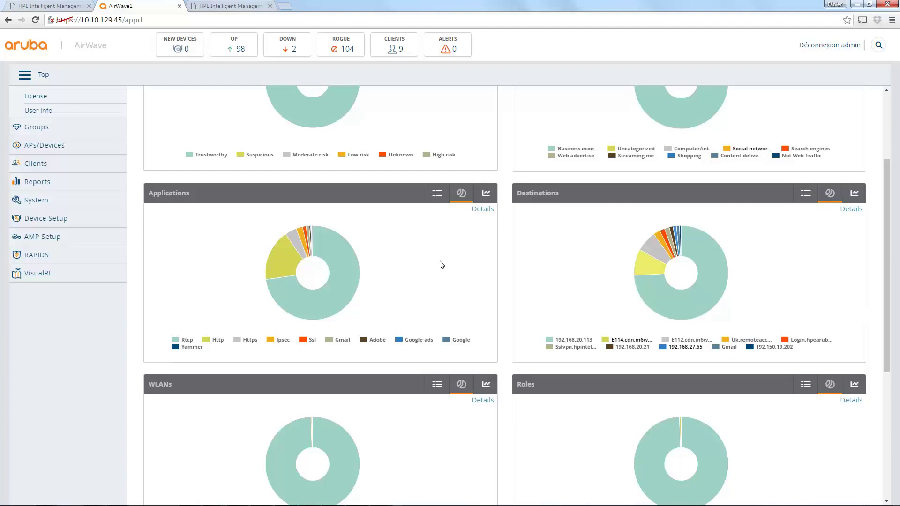
{"action": "scroll", "coordinate": [442, 265], "scroll_direction": "up", "scroll_amount": 1}
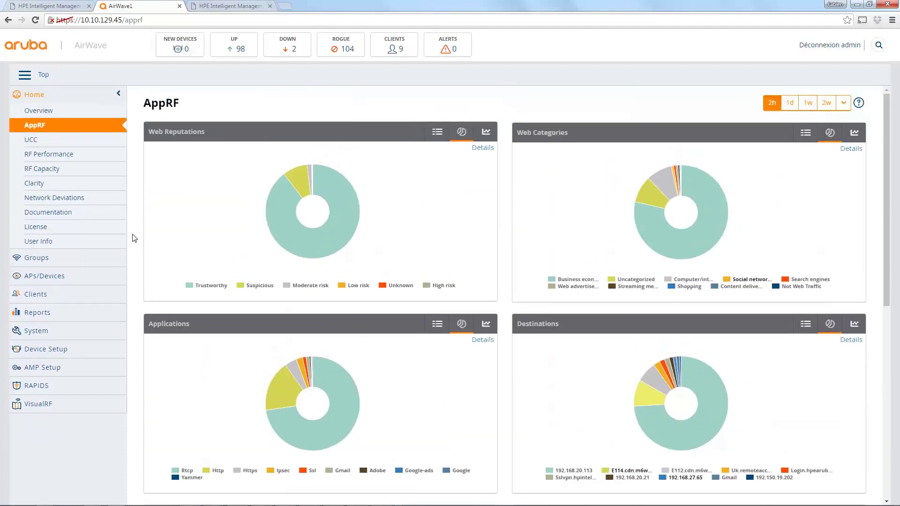
- View the AirWave clients overview and list the connected clients with all folders expanded
{"action": "left_click", "coordinate": [45, 296]}
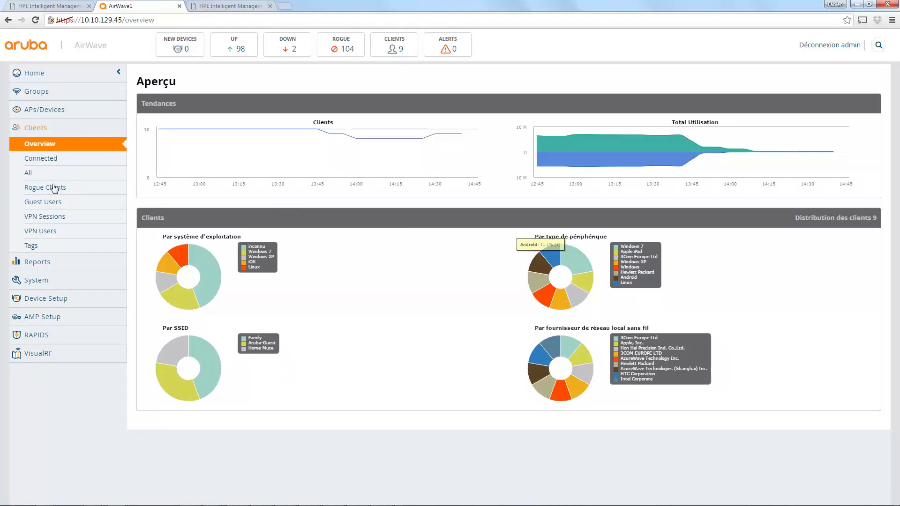
{"action": "left_click", "coordinate": [38, 160]}
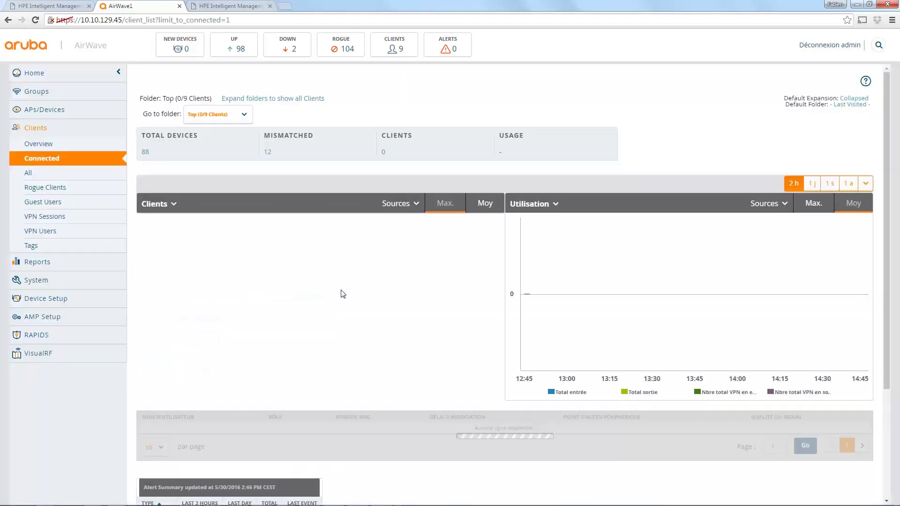
{"action": "scroll", "coordinate": [341, 293], "scroll_direction": "down", "scroll_amount": 4}
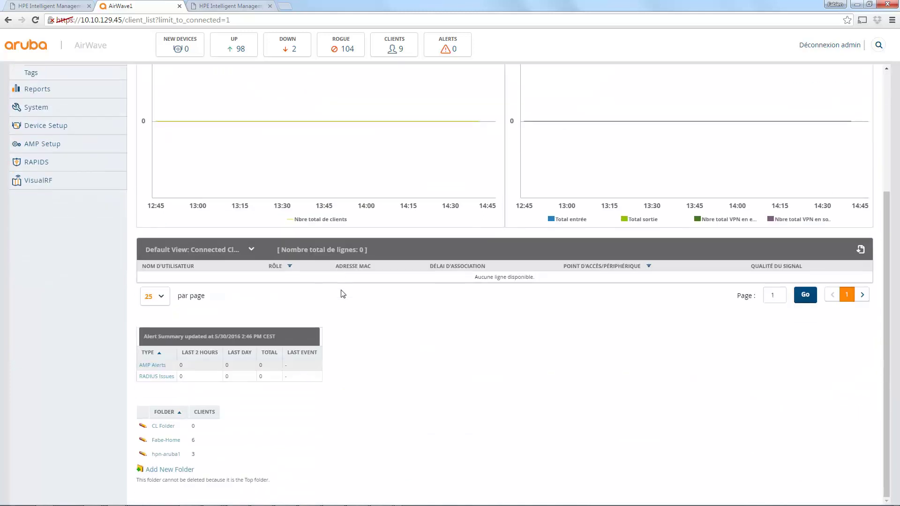
{"action": "scroll", "coordinate": [341, 289], "scroll_direction": "up", "scroll_amount": 4}
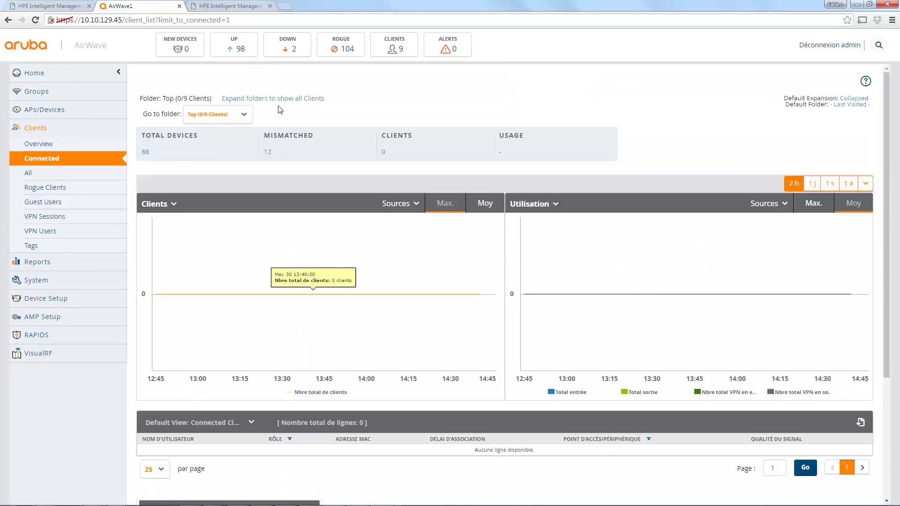
{"action": "left_click", "coordinate": [273, 98]}
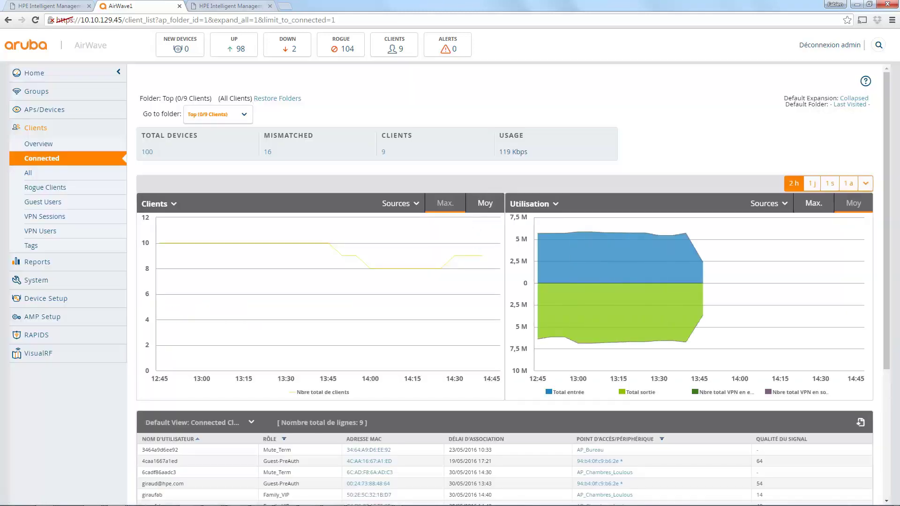
{"action": "scroll", "coordinate": [474, 224], "scroll_direction": "down", "scroll_amount": 4}
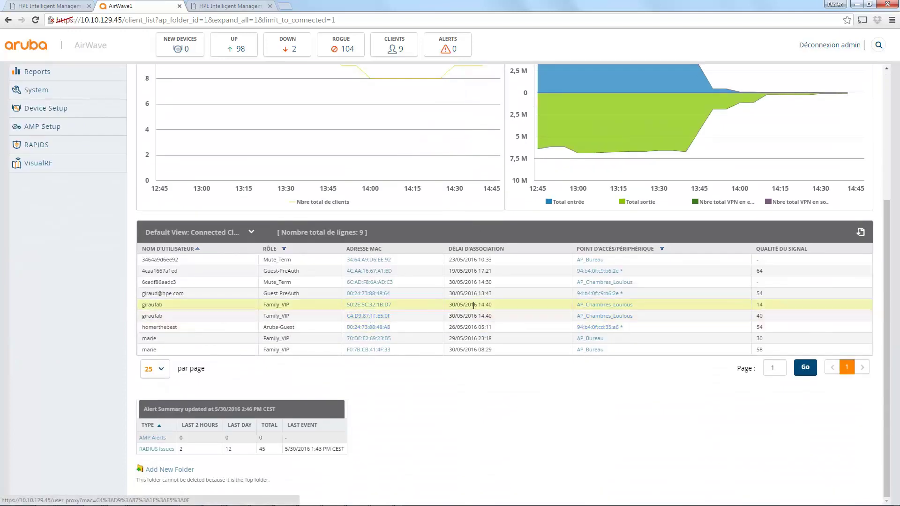
- Open the diagnostics of the Family_VIP client with signal quality 14 on AP_Chambres_Loulous and review its graphs, quality indicators and association details
{"action": "left_click", "coordinate": [369, 305]}
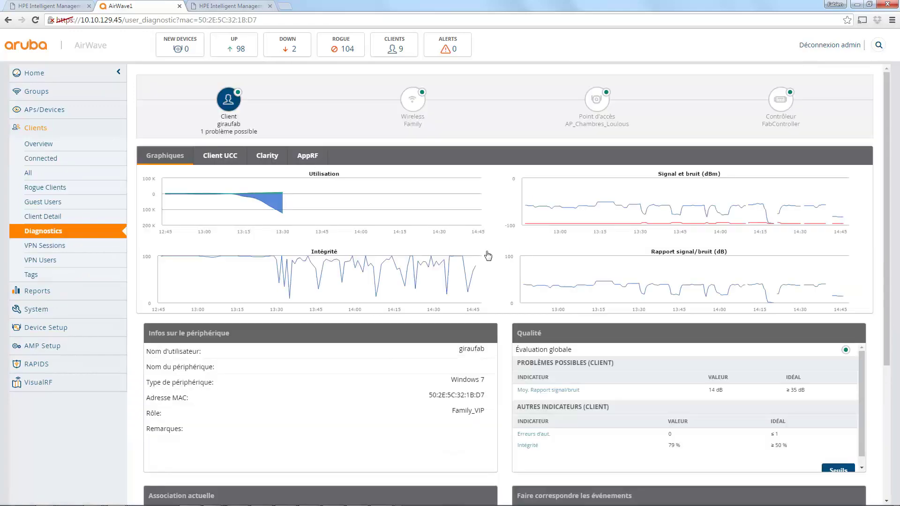
{"action": "mouse_move", "coordinate": [477, 199]}
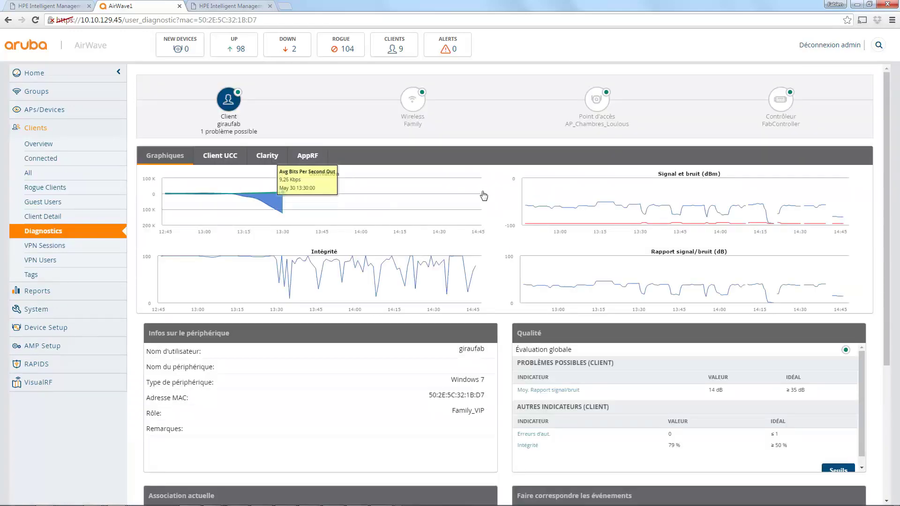
{"action": "scroll", "coordinate": [530, 237], "scroll_direction": "down", "scroll_amount": 4}
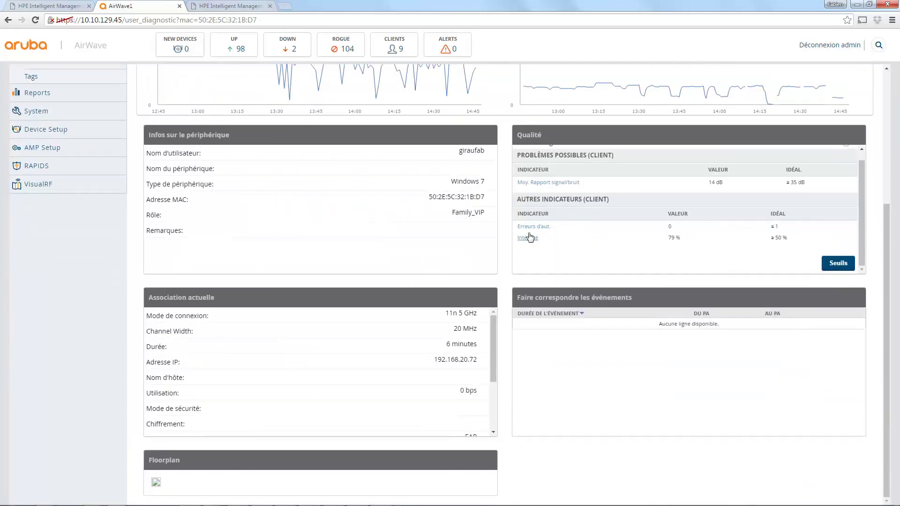
{"action": "scroll", "coordinate": [526, 235], "scroll_direction": "up", "scroll_amount": 1}
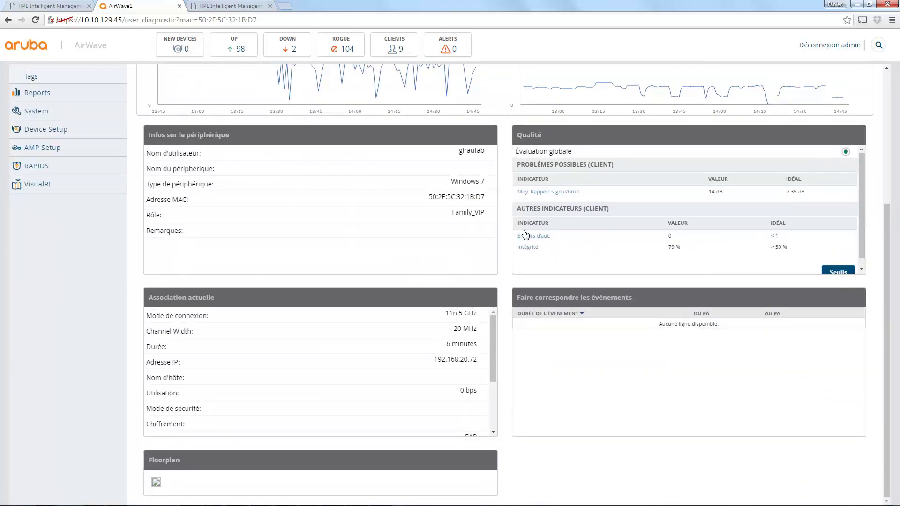
{"action": "scroll", "coordinate": [525, 235], "scroll_direction": "up", "scroll_amount": 4}
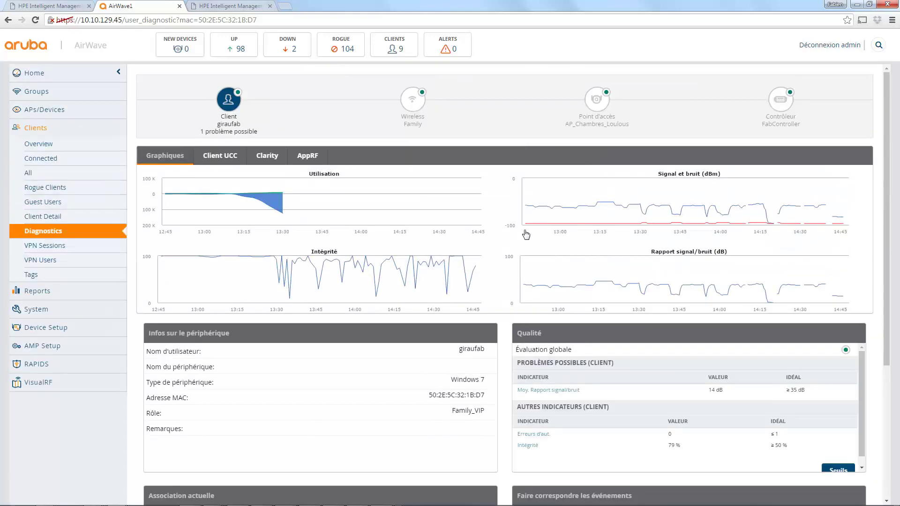